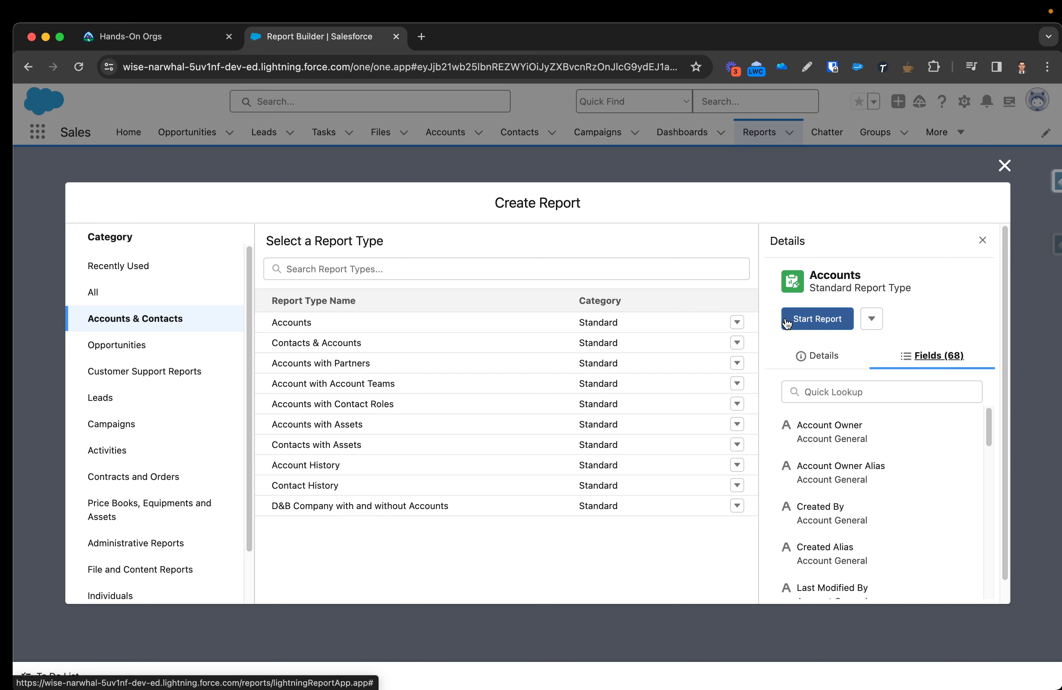
# Start a report on the Accounts report type and set its Show Me filter to All accounts.
pyautogui.click(806, 320)
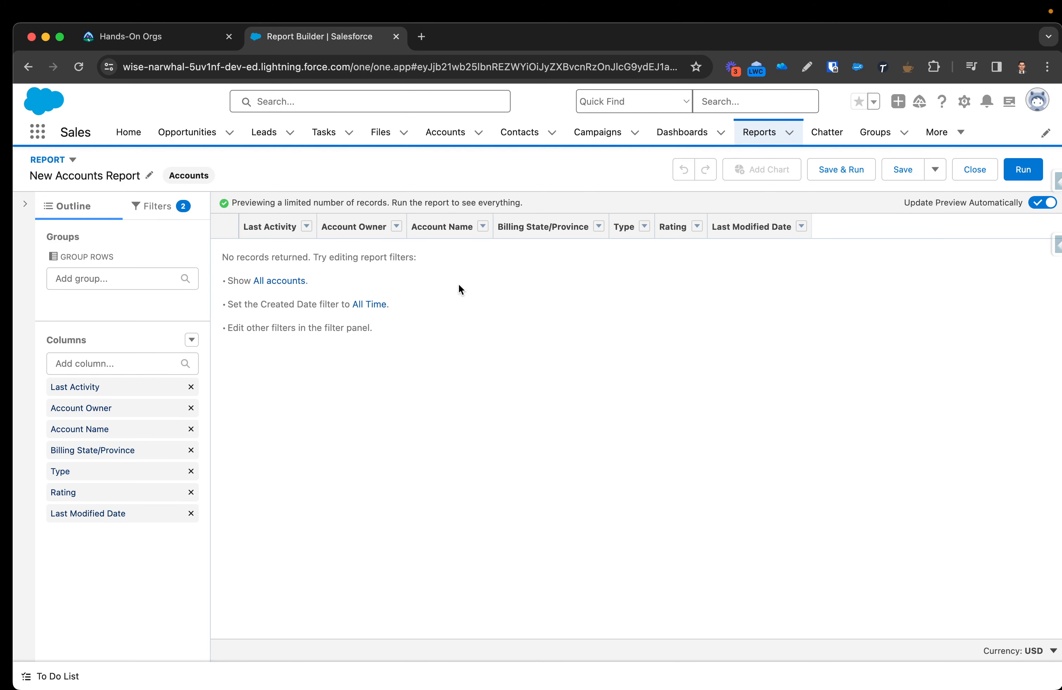
pyautogui.click(162, 207)
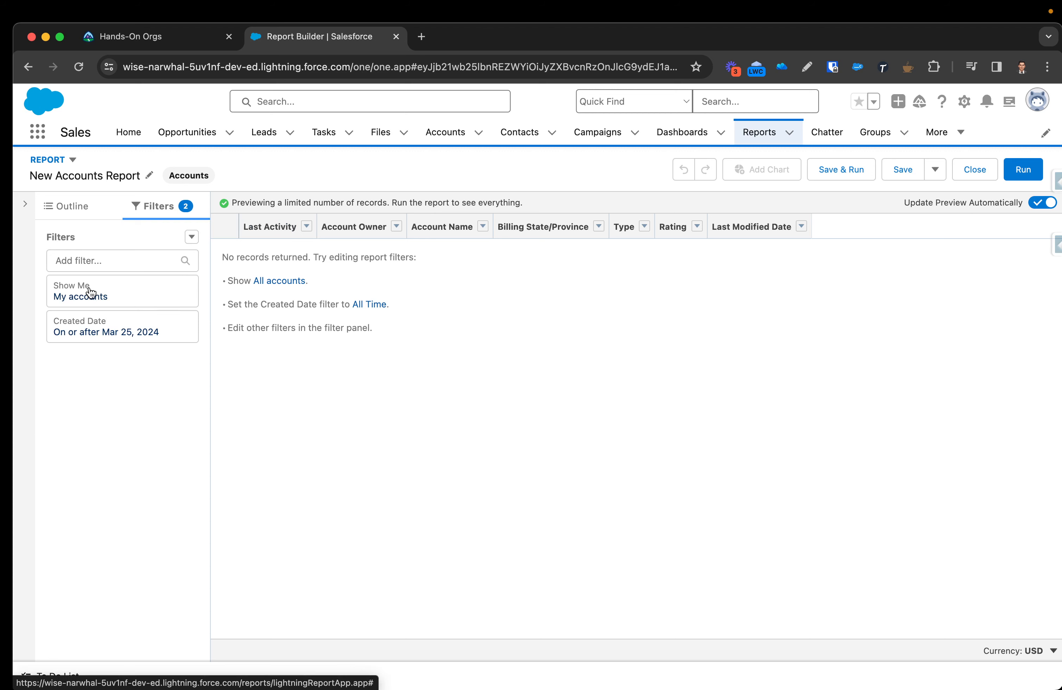
pyautogui.click(148, 299)
pyautogui.click(285, 304)
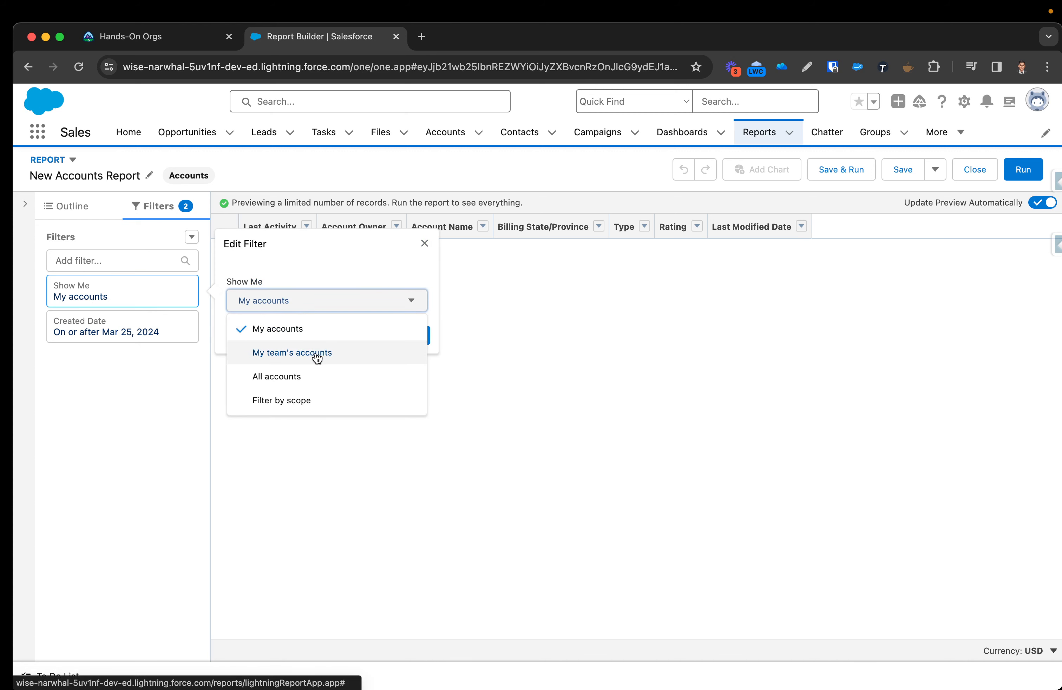
pyautogui.click(303, 375)
pyautogui.click(413, 337)
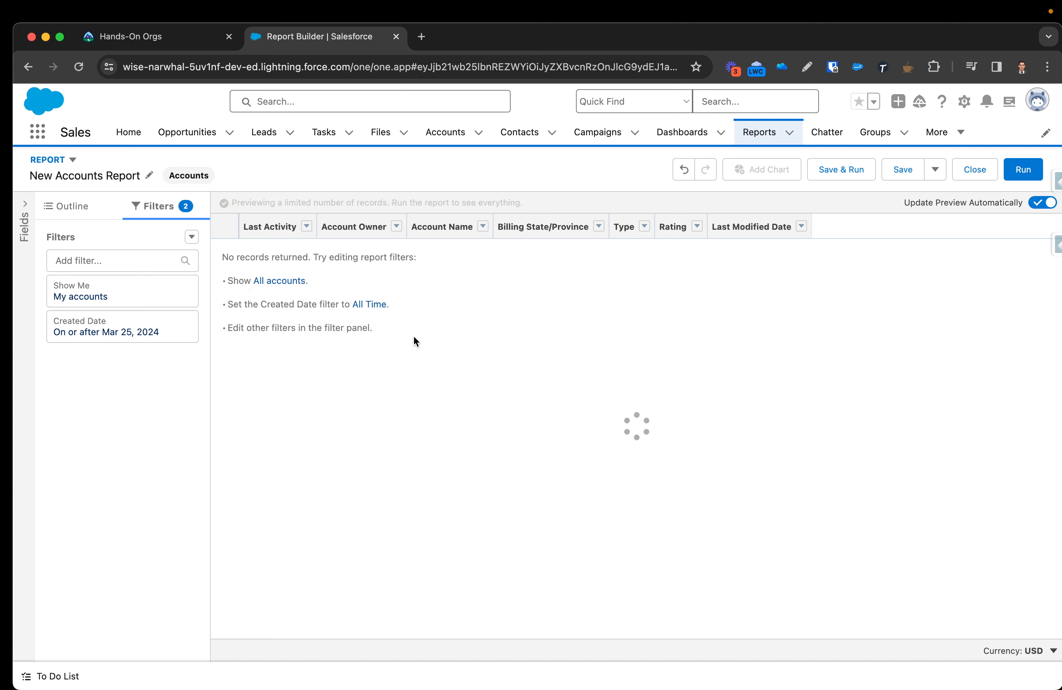
# Clear the start date in the Created Date filter and apply it, so the report covers All Time.
pyautogui.click(124, 327)
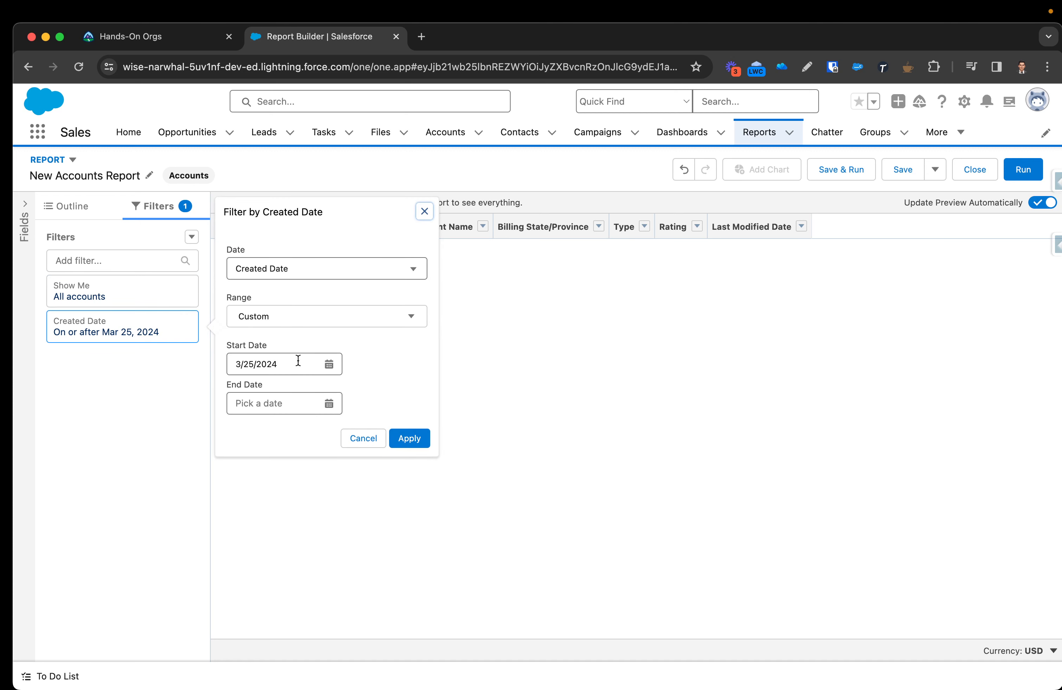
pyautogui.click(316, 368)
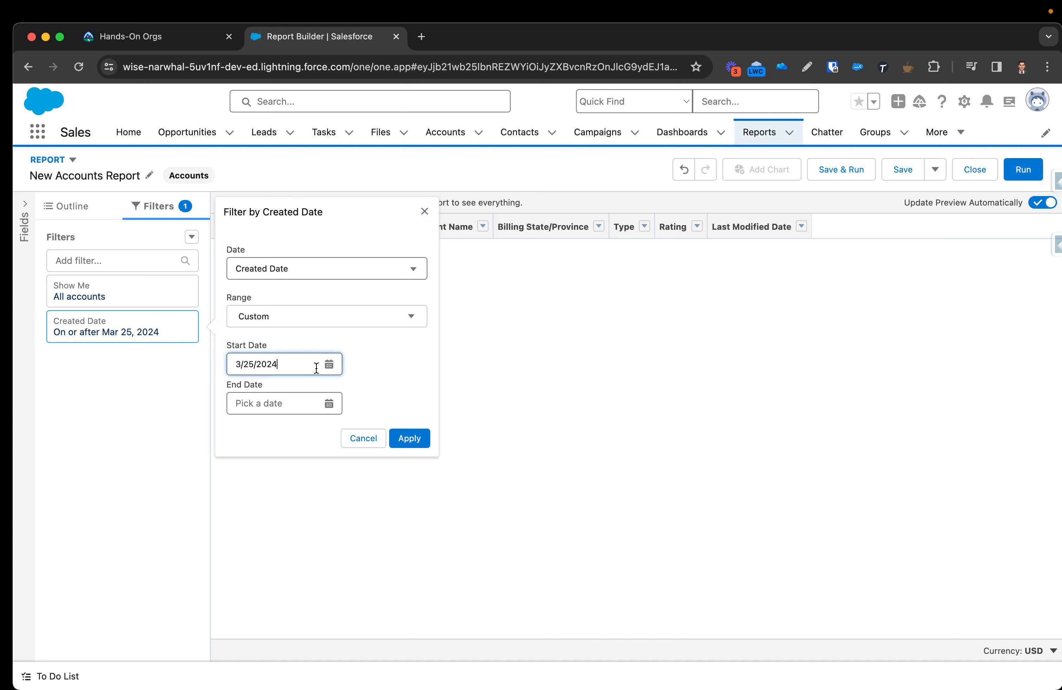
pyautogui.press('super+a')
pyautogui.press('BackSpace')
pyautogui.click(415, 437)
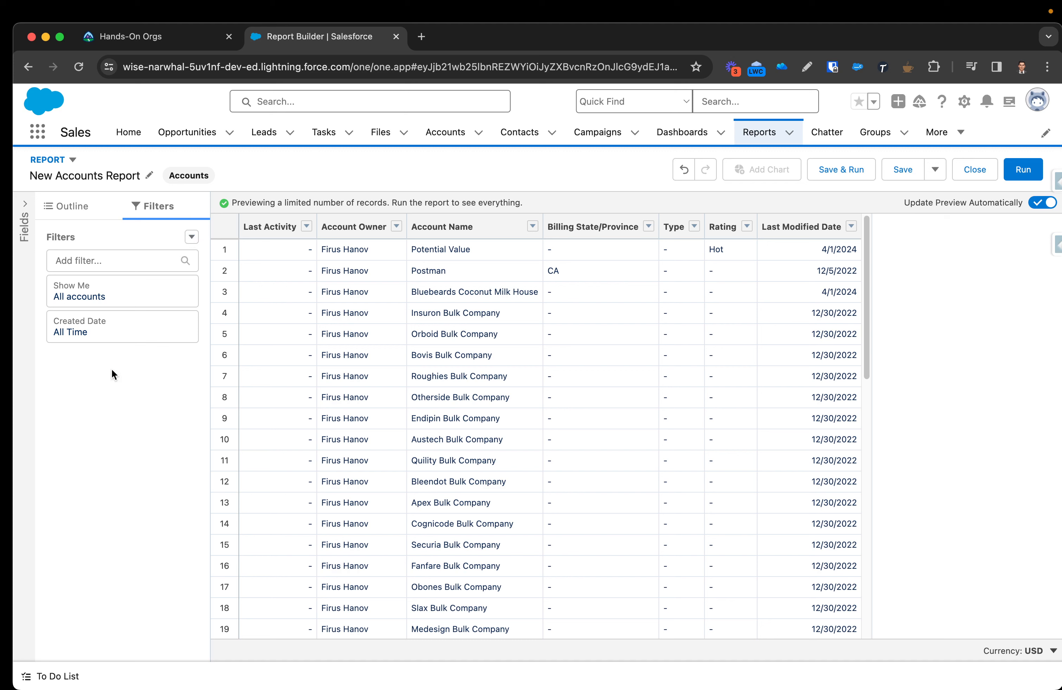
# Draw an annotation arrow pointing to the Update Preview Automatically toggle, and clear the annotation.
pyautogui.click(807, 67)
pyautogui.moveTo(989, 333)
pyautogui.mouseDown()
pyautogui.moveTo(1024, 233)
pyautogui.moveTo(1028, 253)
pyautogui.mouseUp()
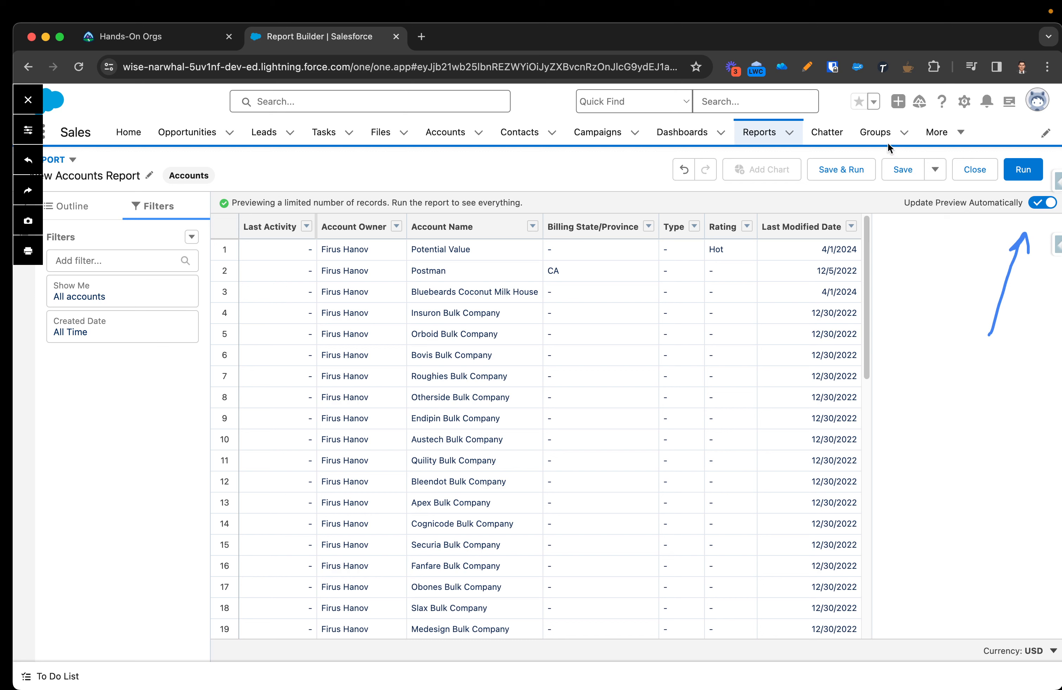
pyautogui.click(807, 67)
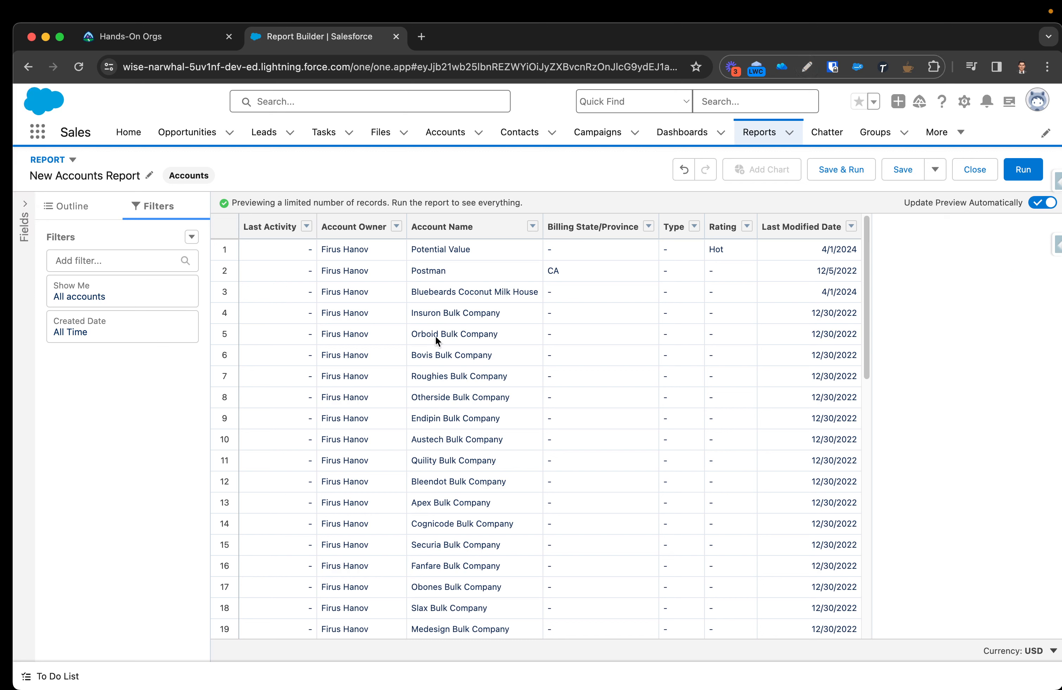
# Show the report outline and underline Last Activity and Account Owner in the column list and preview headers as temporary annotations.
pyautogui.click(82, 210)
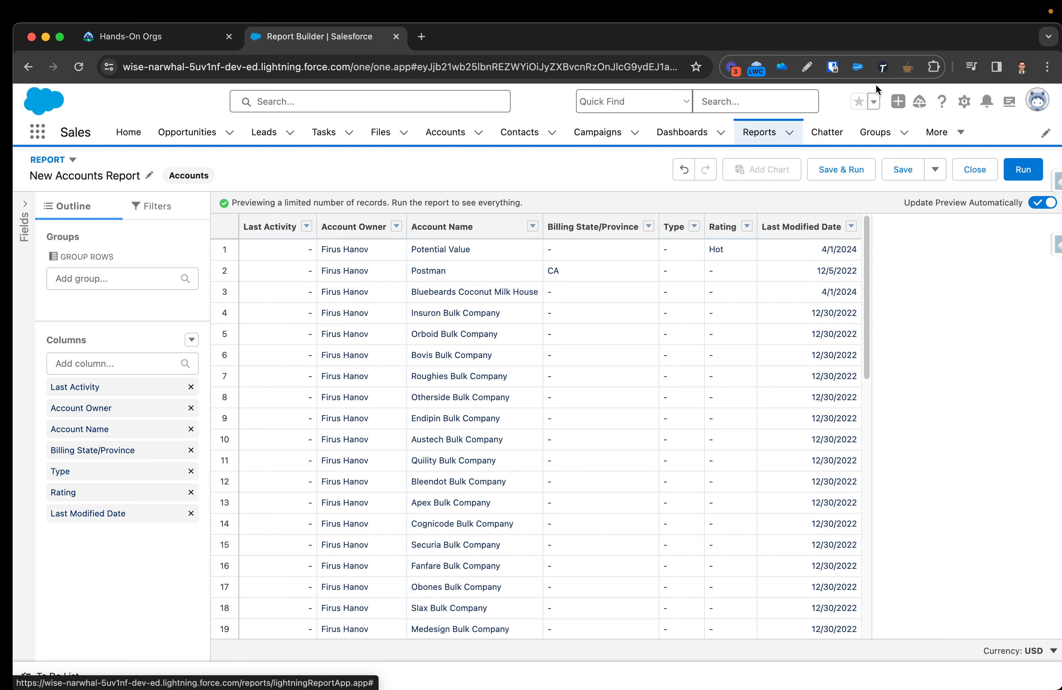
pyautogui.click(806, 67)
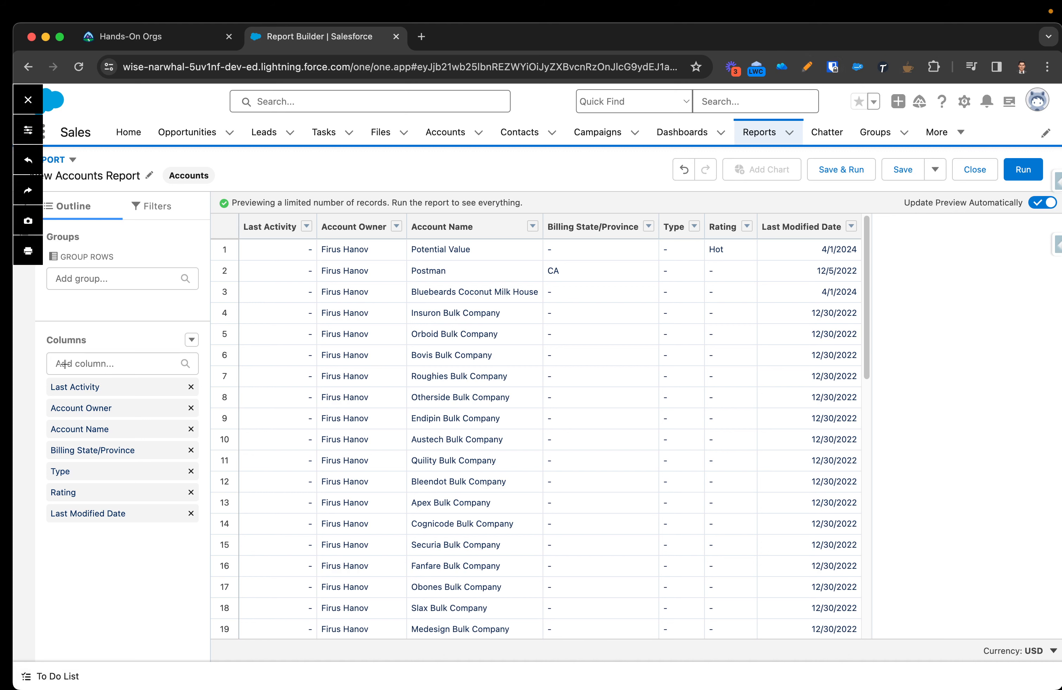
pyautogui.moveTo(47, 377)
pyautogui.mouseDown()
pyautogui.moveTo(54, 397)
pyautogui.moveTo(125, 395)
pyautogui.mouseUp()
pyautogui.moveTo(226, 235); pyautogui.dragTo(285, 237)
pyautogui.moveTo(55, 415); pyautogui.dragTo(88, 415)
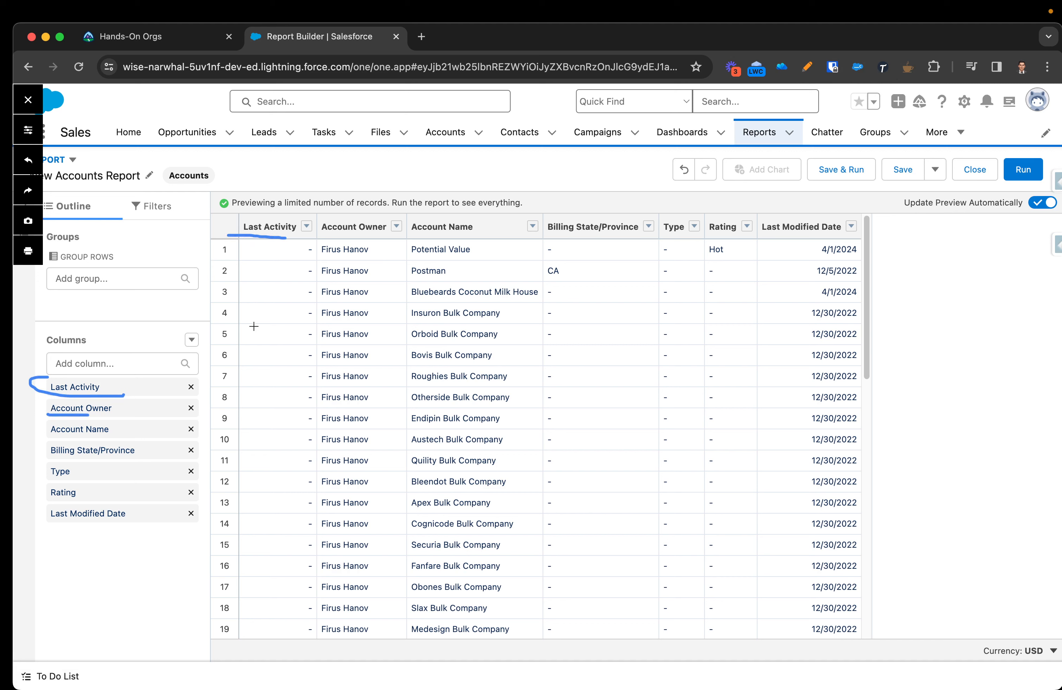
pyautogui.moveTo(334, 241); pyautogui.dragTo(396, 241)
pyautogui.click(811, 66)
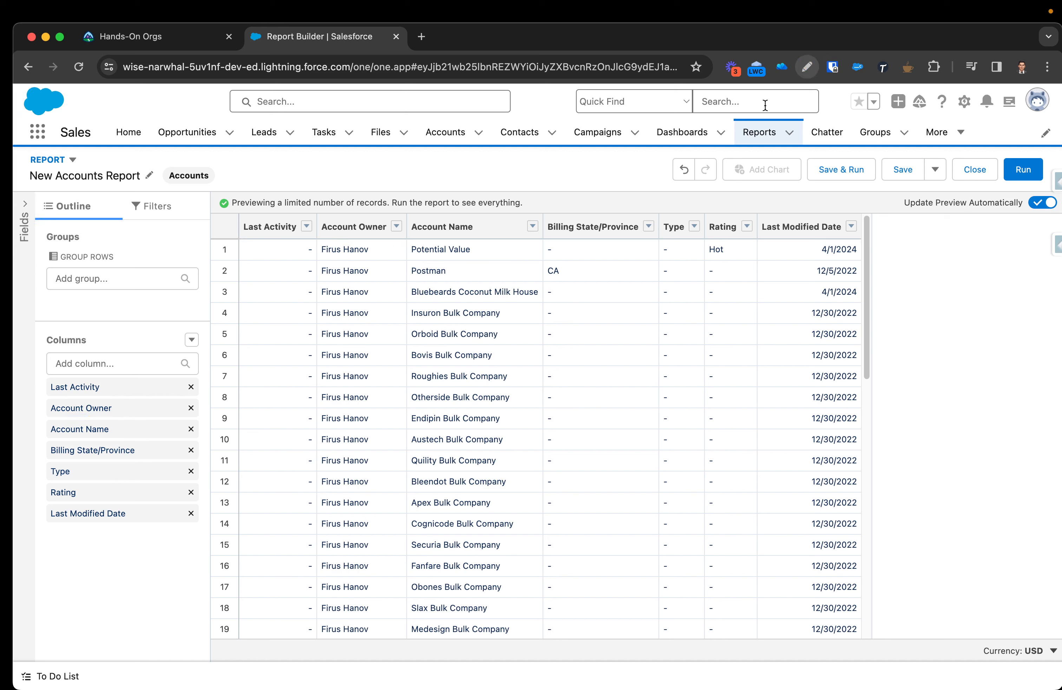
# Remove the Last Activity, Account Owner and Last Modified Date columns from the report.
pyautogui.click(191, 387)
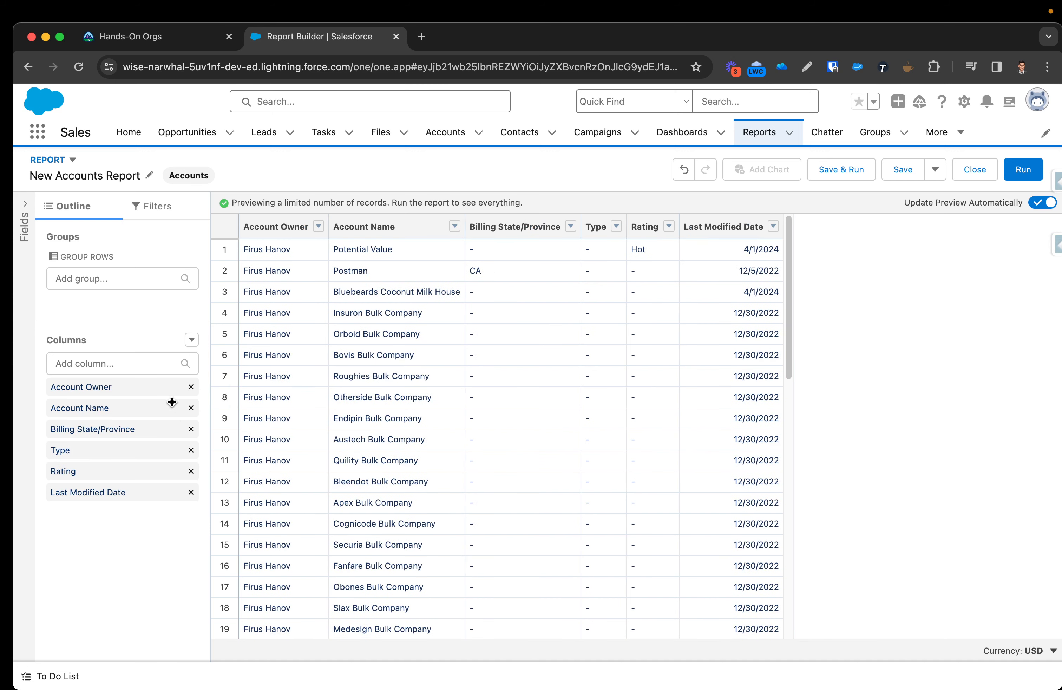
pyautogui.click(191, 387)
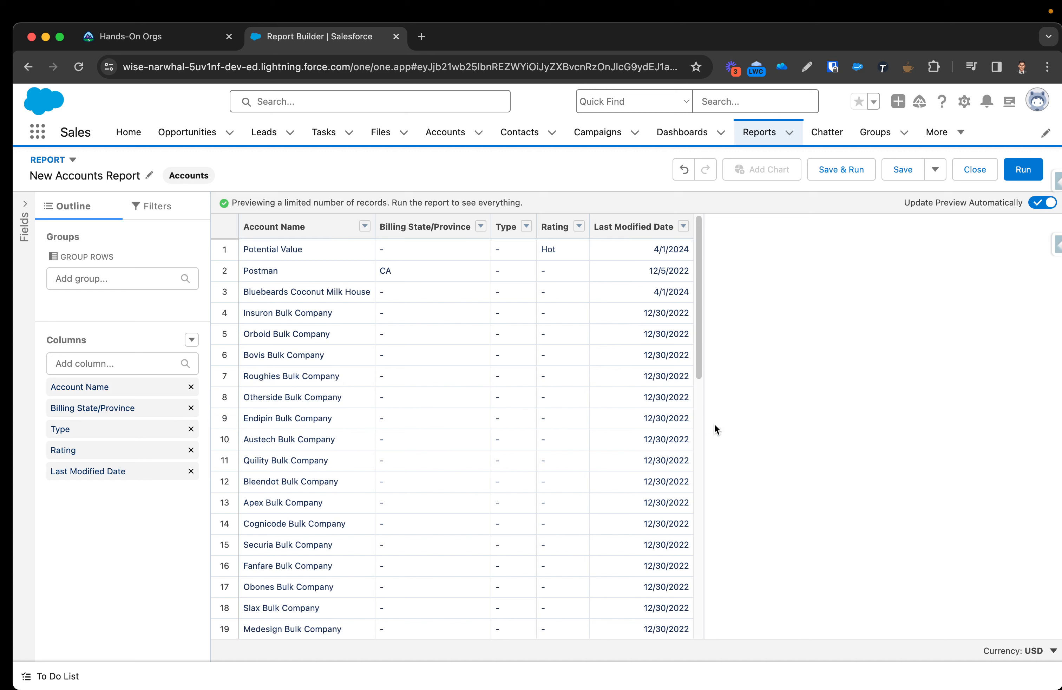
pyautogui.click(191, 476)
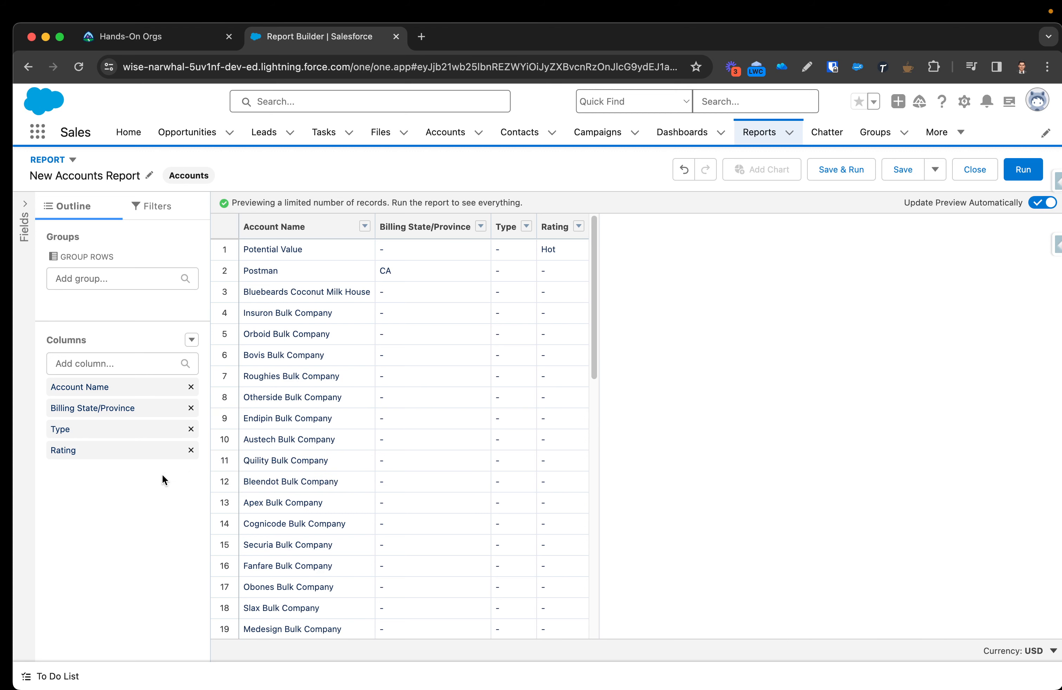
# Add the Annual Revenue, Account Site and Industry columns to the report.
pyautogui.click(134, 364)
pyautogui.scroll(-4, 147, 466)
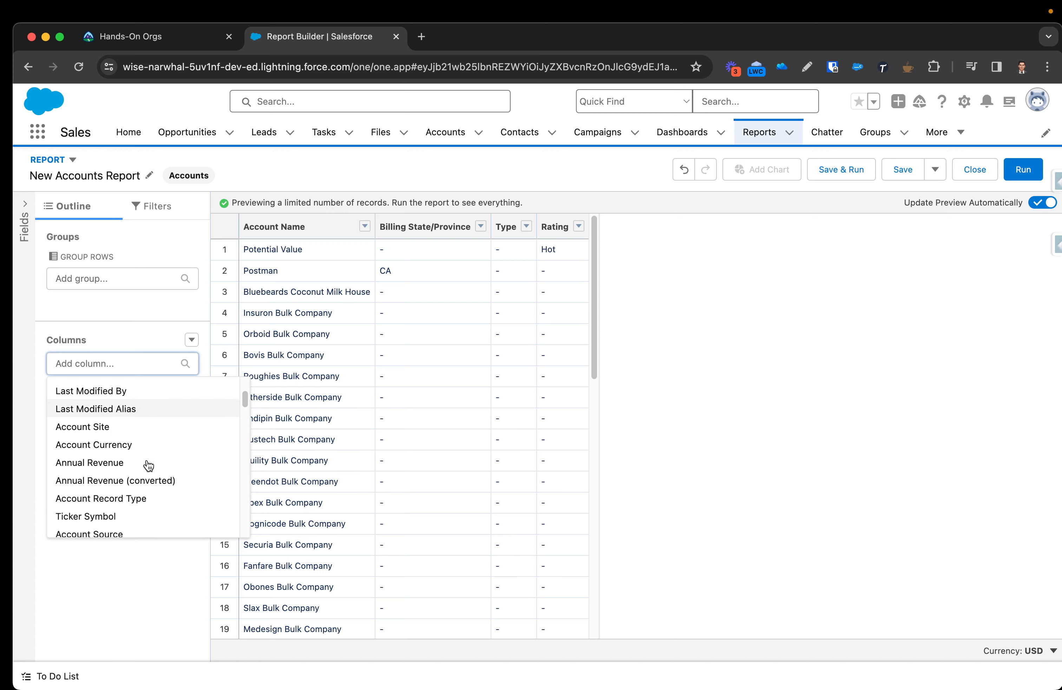
pyautogui.click(112, 423)
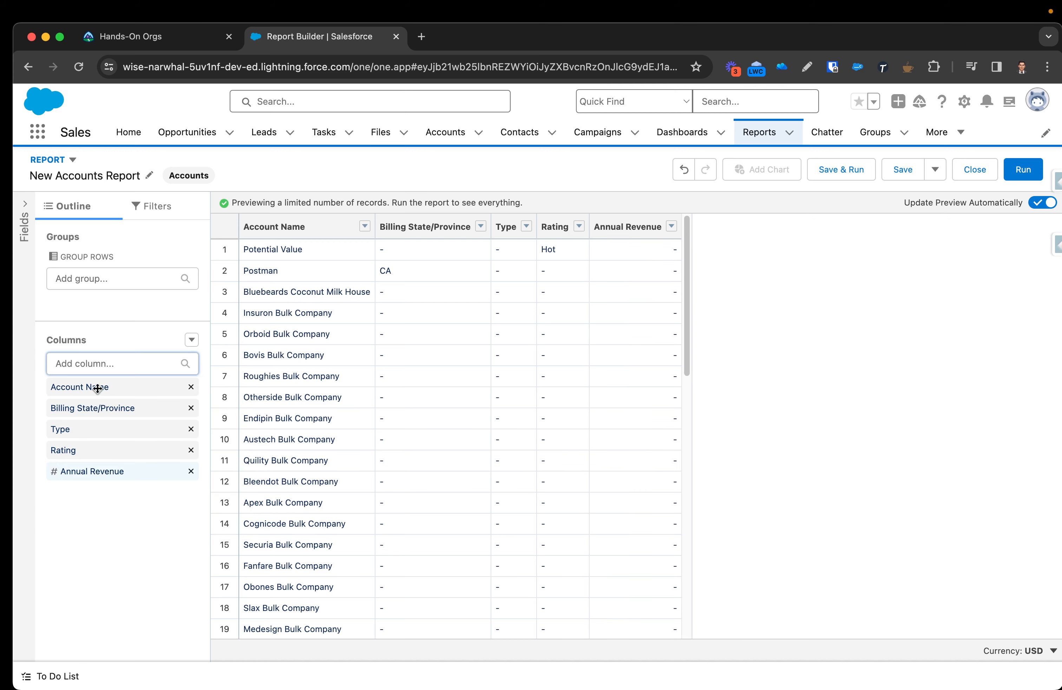
pyautogui.click(100, 363)
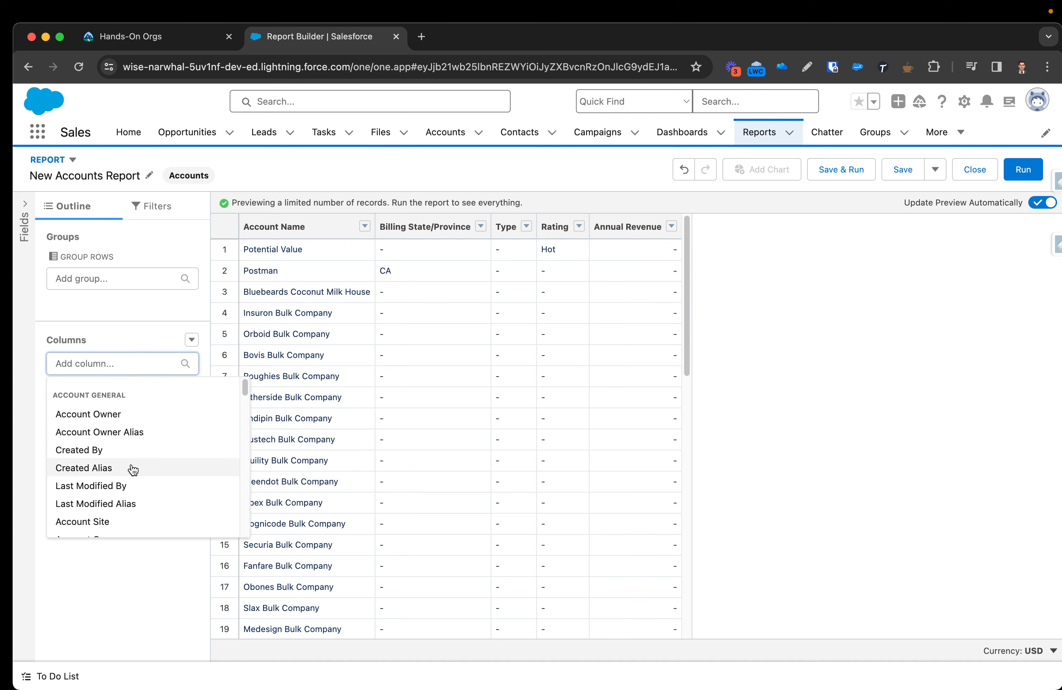
pyautogui.scroll(-2, 130, 470)
pyautogui.click(117, 485)
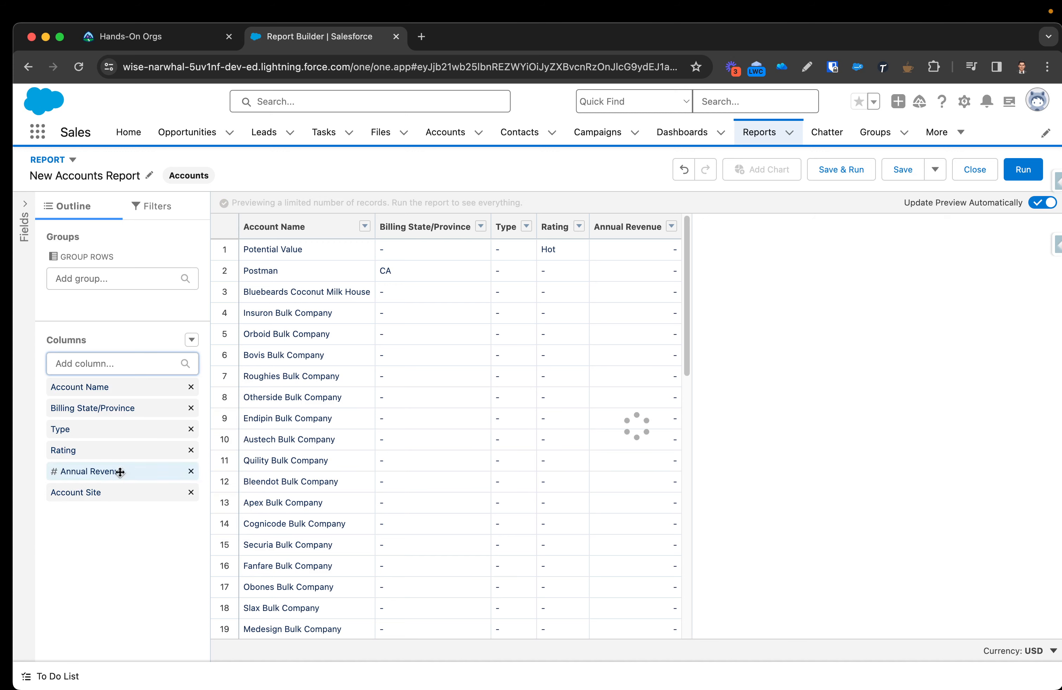
pyautogui.scroll(-3, 112, 457)
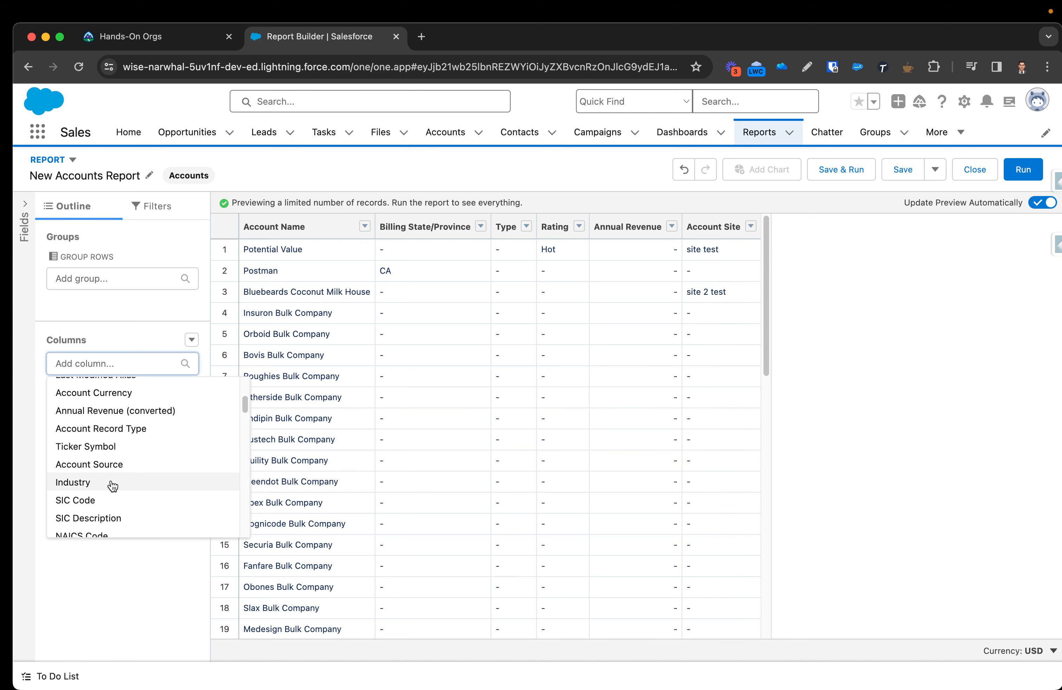
pyautogui.click(78, 484)
# Add the Phone field from the Account: Ph/Fax/URL group as a report column.
pyautogui.click(125, 367)
pyautogui.scroll(-5, 134, 453)
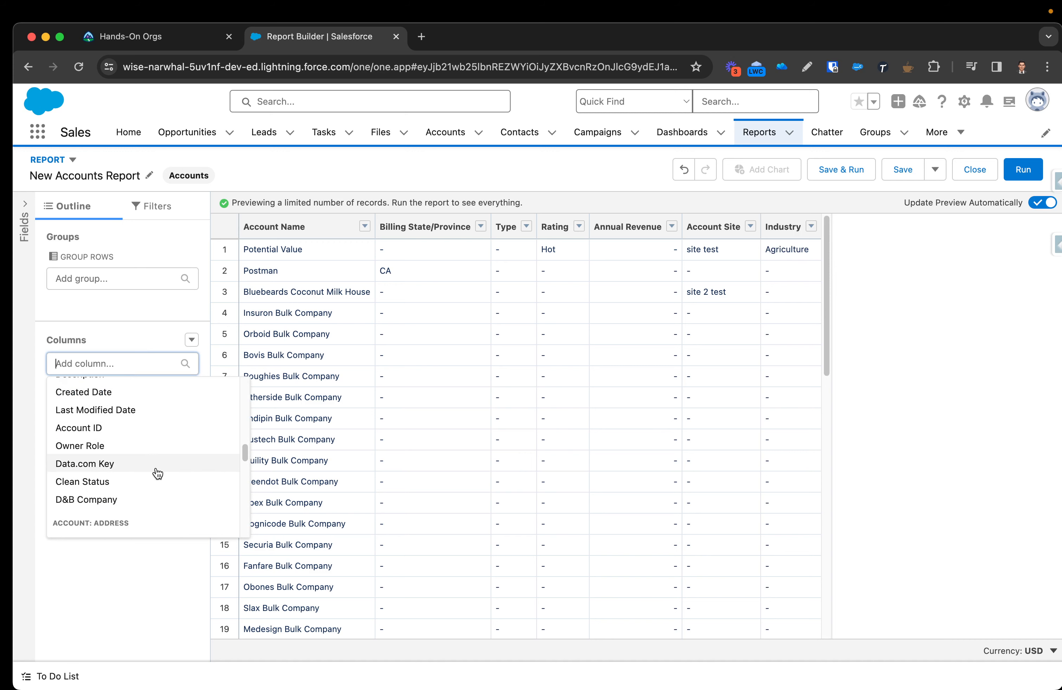
pyautogui.scroll(-5, 148, 477)
pyautogui.scroll(3, 143, 474)
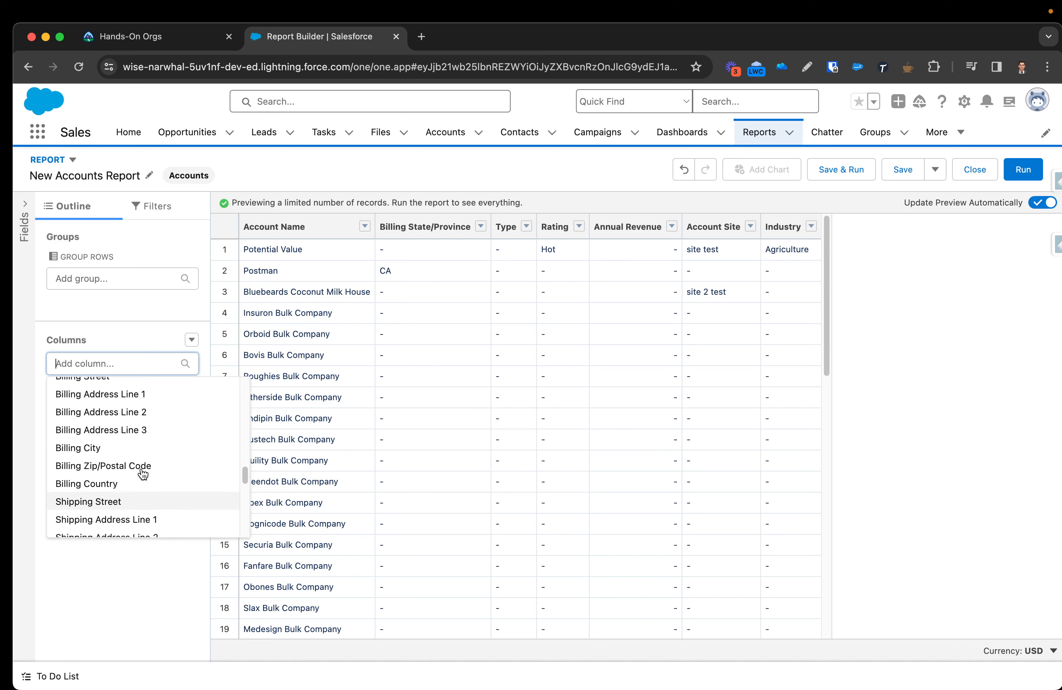
pyautogui.scroll(-5, 142, 473)
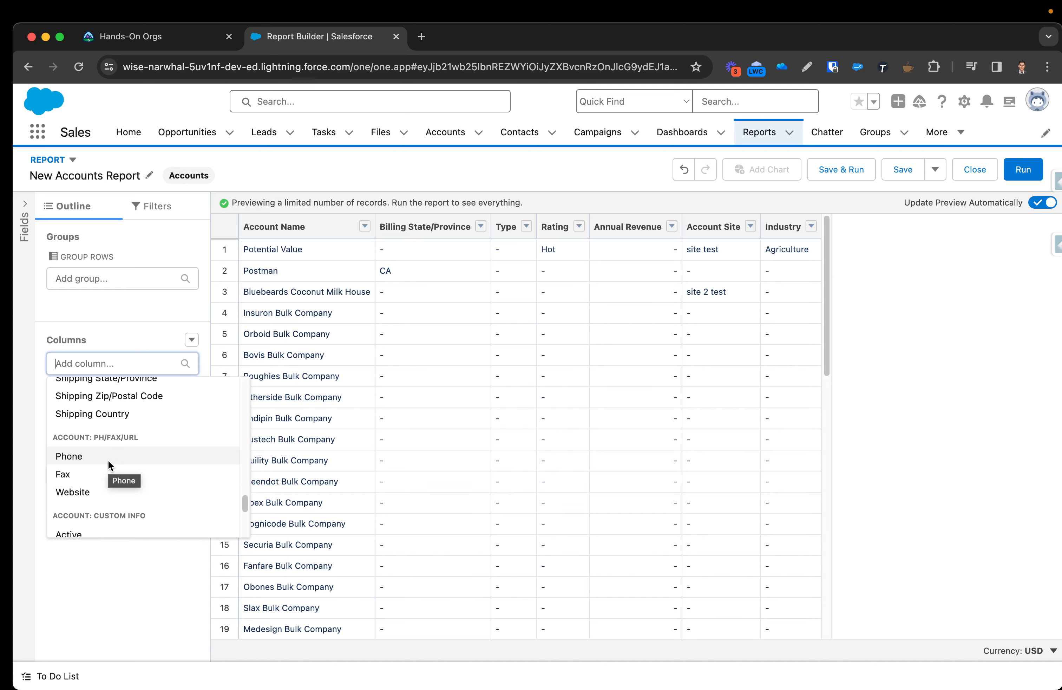
pyautogui.click(107, 458)
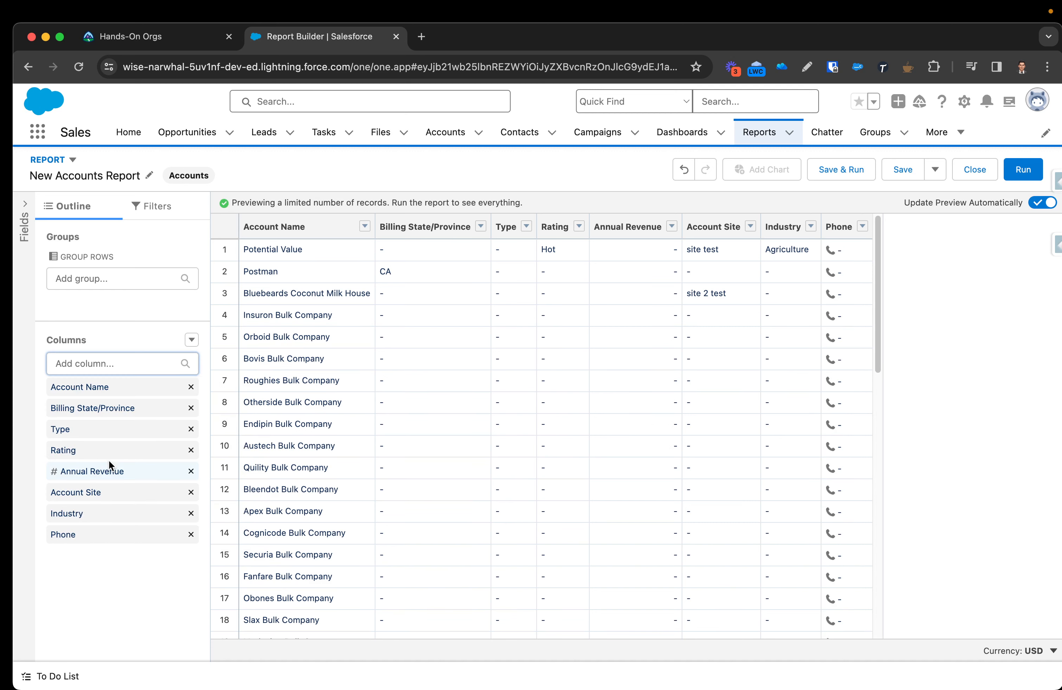
# Add the Website field from the Account: Ph/Fax/URL group as a report column.
pyautogui.click(125, 364)
pyautogui.scroll(-10, 121, 453)
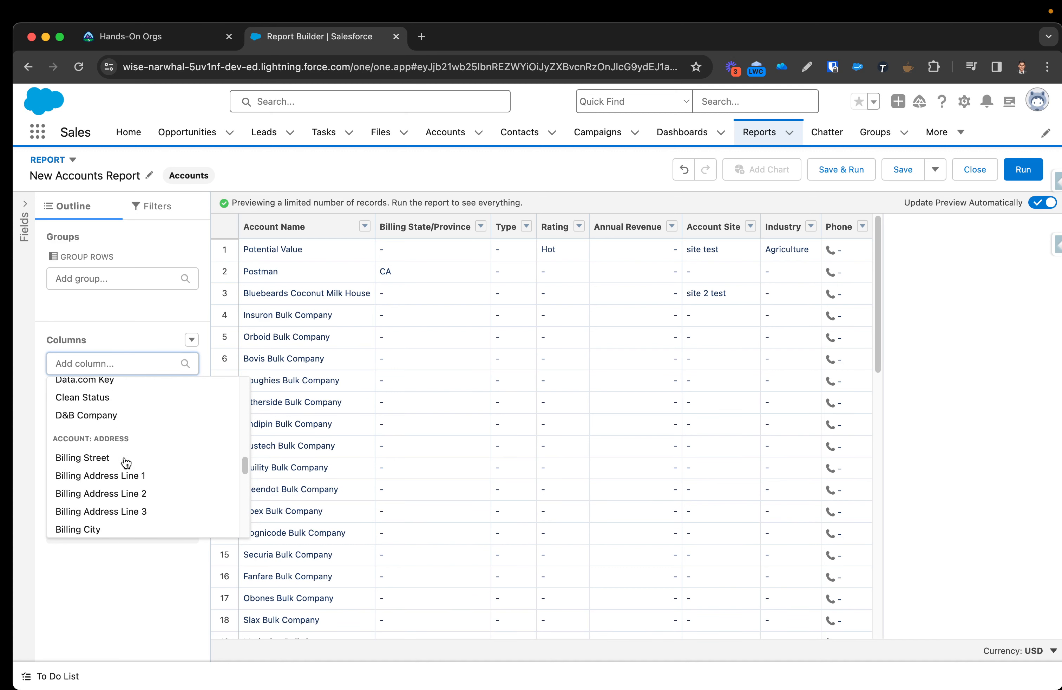
pyautogui.scroll(-1, 126, 462)
pyautogui.scroll(1, 126, 463)
pyautogui.scroll(-5, 126, 462)
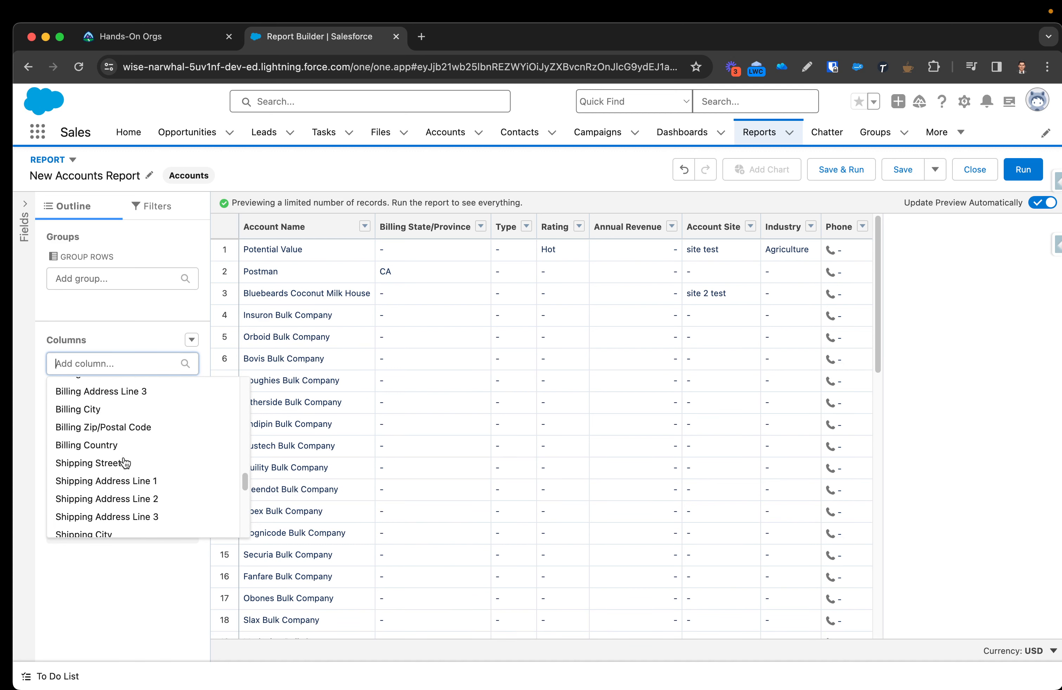
pyautogui.scroll(-5, 124, 459)
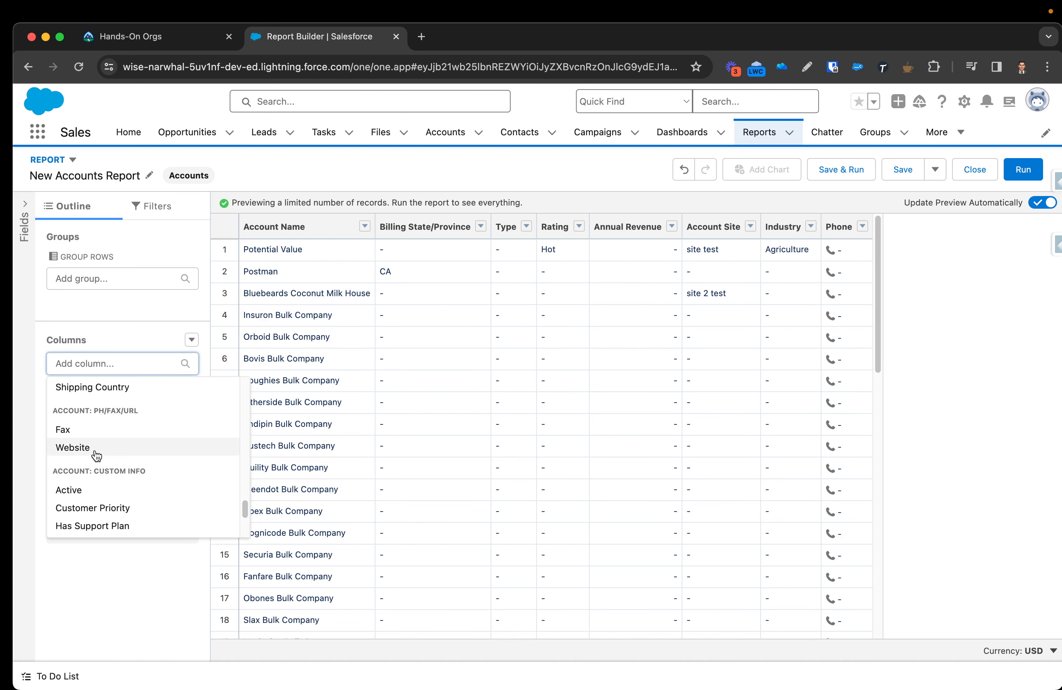
pyautogui.click(95, 449)
# Add the Active field from the Account: Custom Info group as a report column.
pyautogui.scroll(-6, 129, 459)
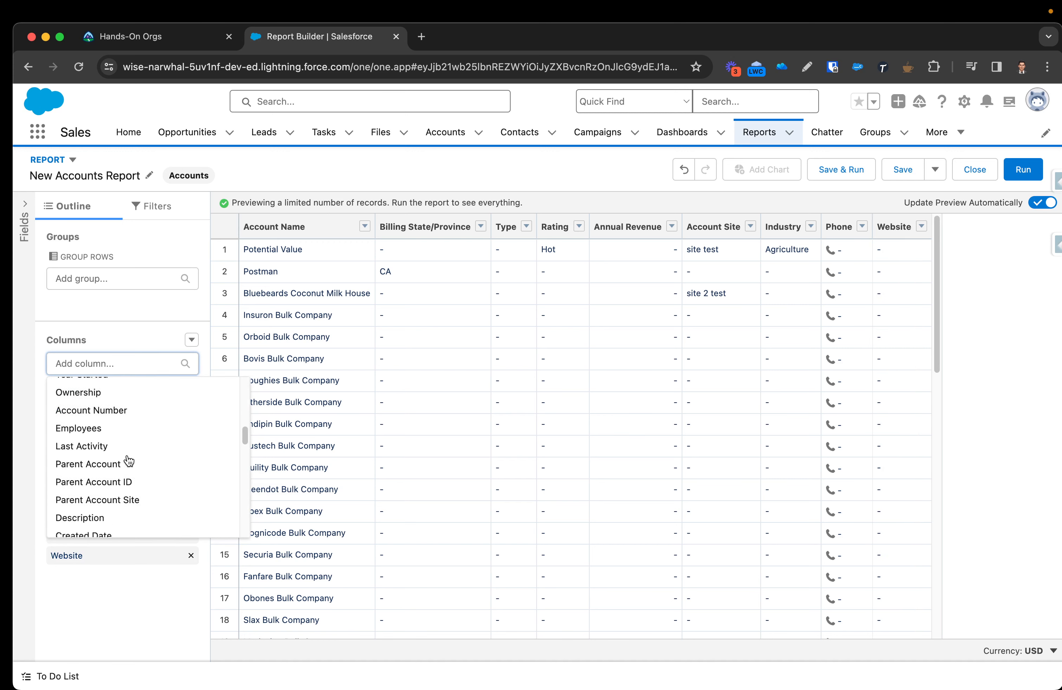
pyautogui.scroll(-10, 128, 461)
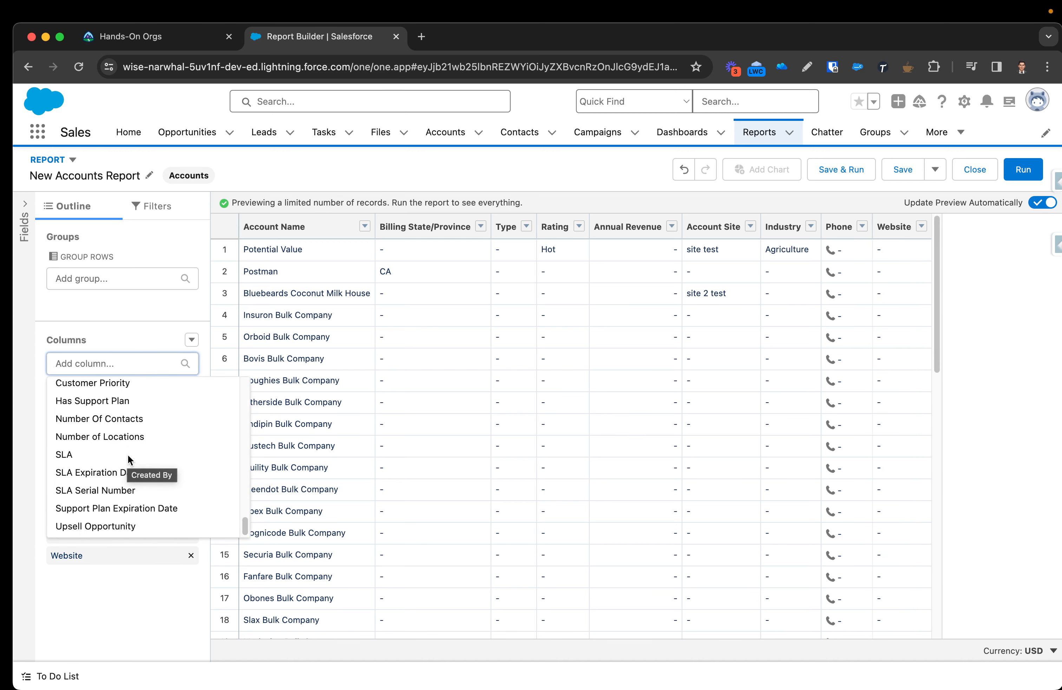
pyautogui.scroll(2, 115, 432)
pyautogui.click(71, 430)
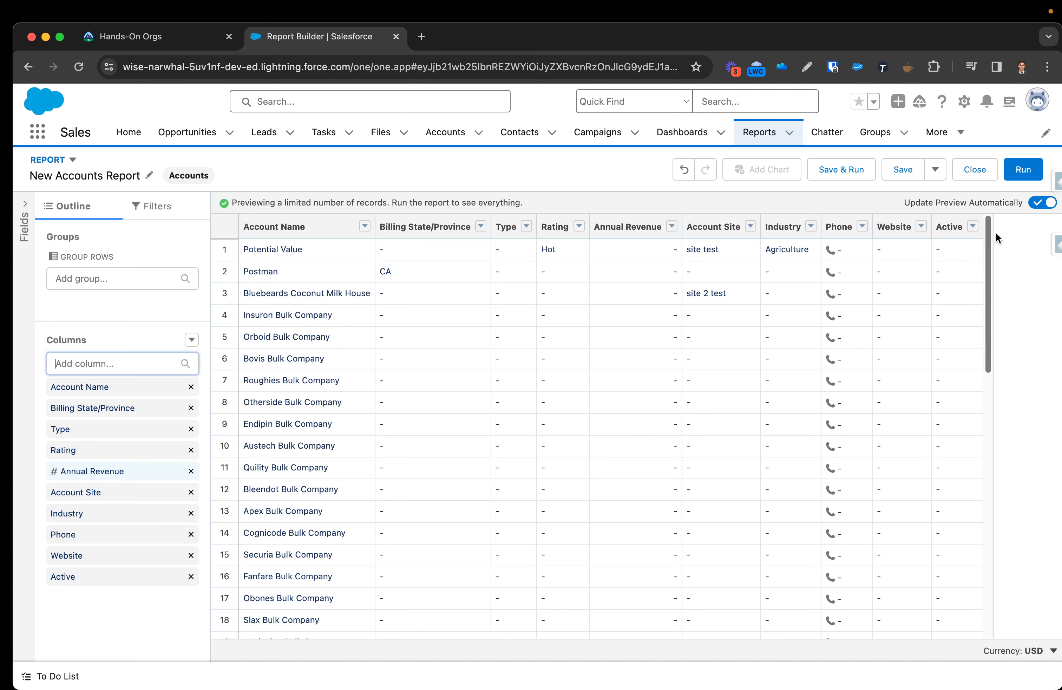
# Turn the automatic preview update off and back on.
pyautogui.click(1042, 204)
pyautogui.click(1042, 205)
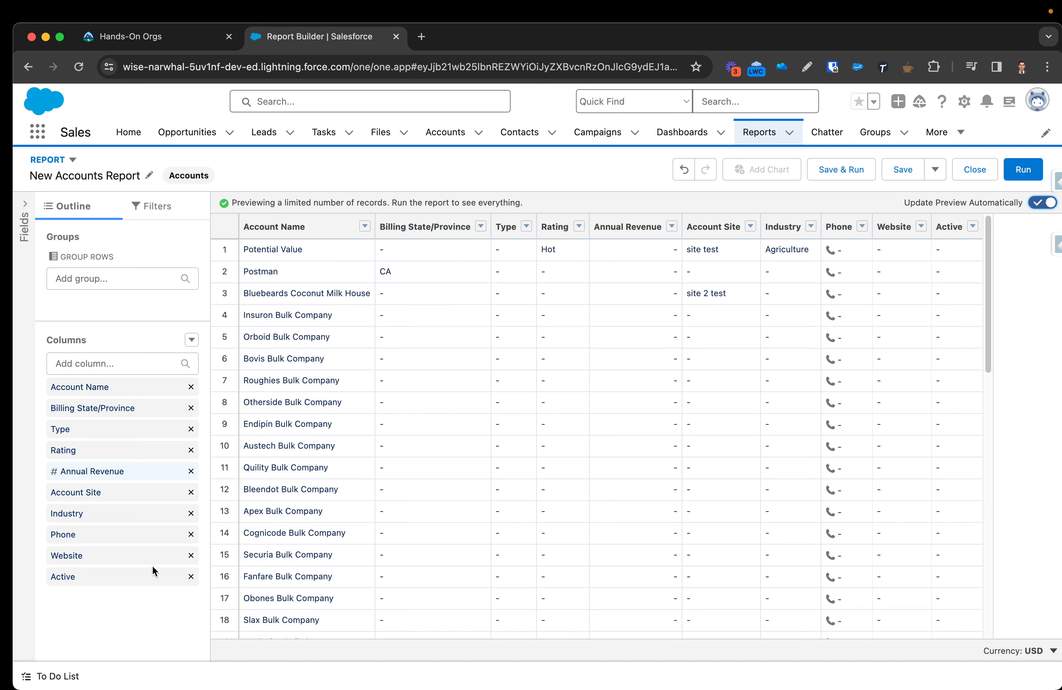
# Reorder the report columns so that Industry, Type and Rating come directly after Account Name.
pyautogui.moveTo(117, 452); pyautogui.dragTo(114, 403)
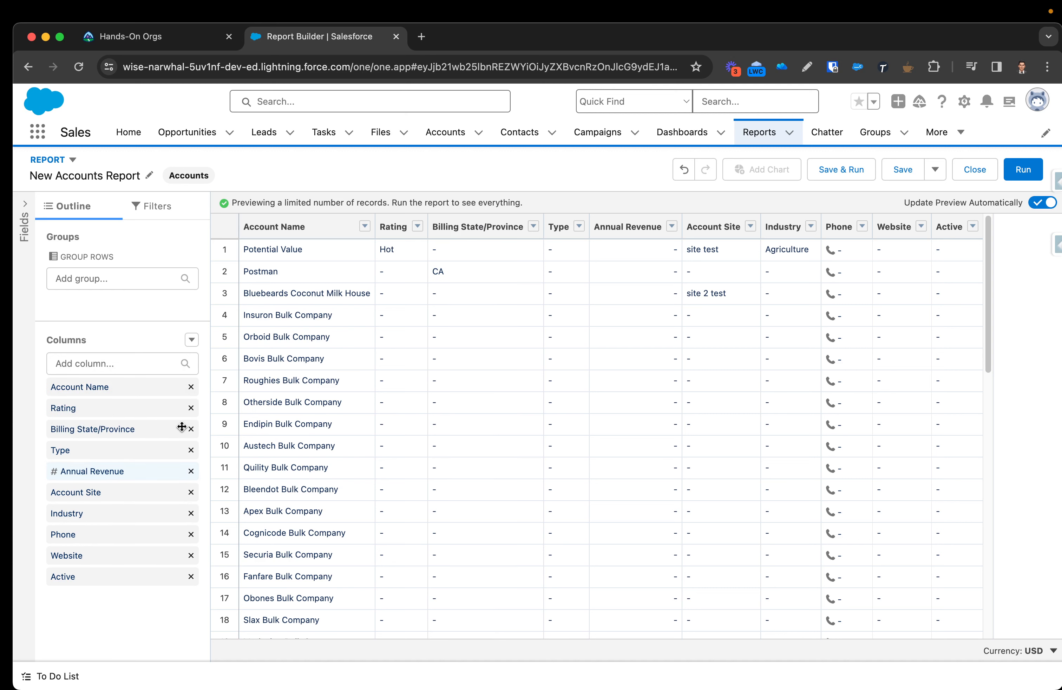
pyautogui.moveTo(125, 515); pyautogui.dragTo(126, 404)
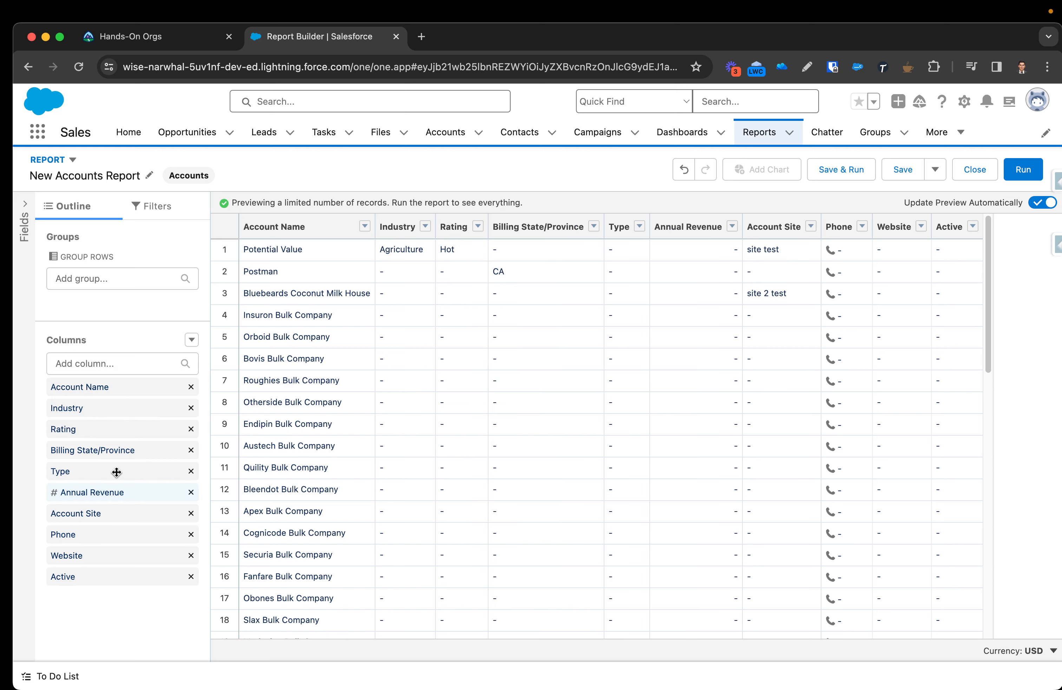
pyautogui.moveTo(117, 472); pyautogui.dragTo(118, 426)
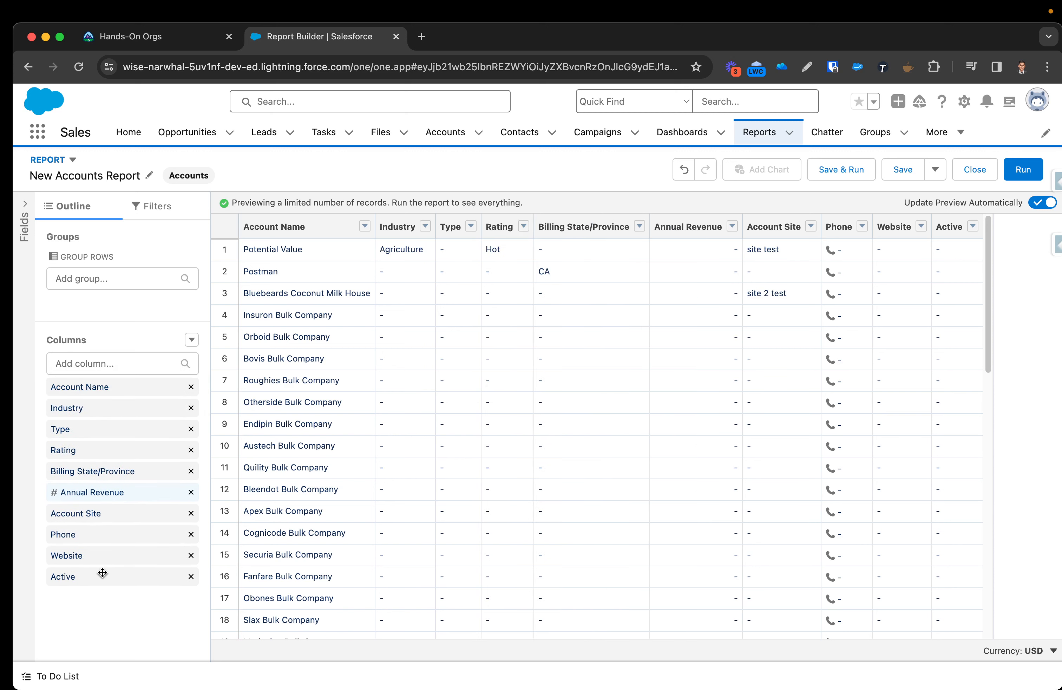
# Move the Phone column to directly after Industry and review the rows in the report preview.
pyautogui.moveTo(109, 534); pyautogui.dragTo(111, 428)
pyautogui.scroll(-15, 723, 405)
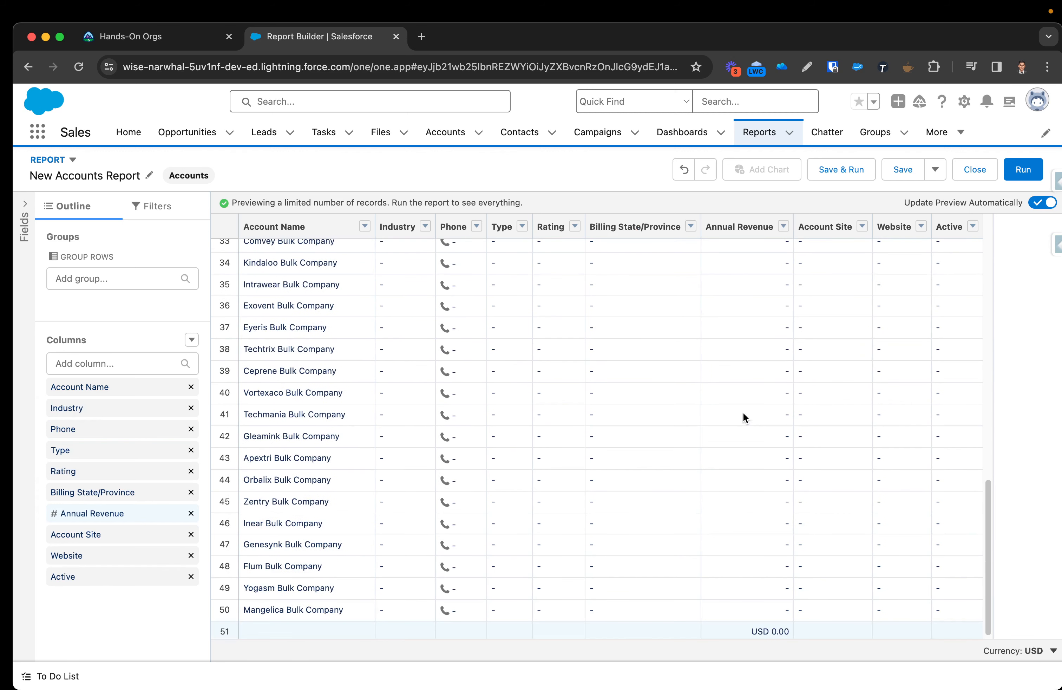
pyautogui.scroll(15, 743, 413)
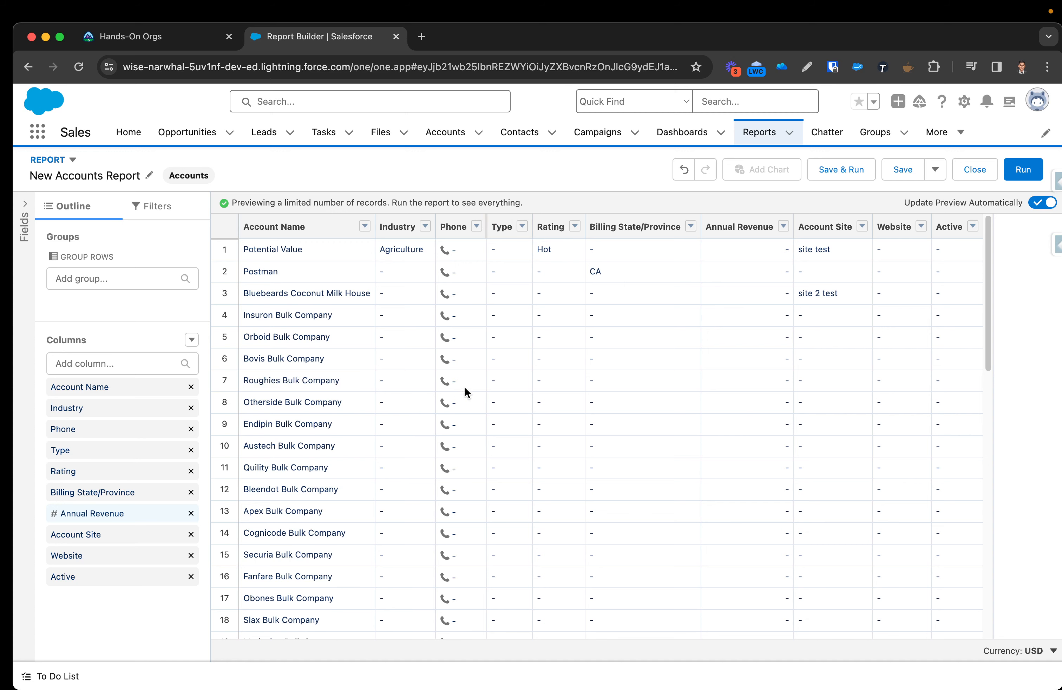
pyautogui.scroll(-15, 448, 431)
pyautogui.scroll(15, 510, 426)
# Add the Parent Account field as a report column.
pyautogui.click(134, 362)
pyautogui.scroll(-15, 146, 469)
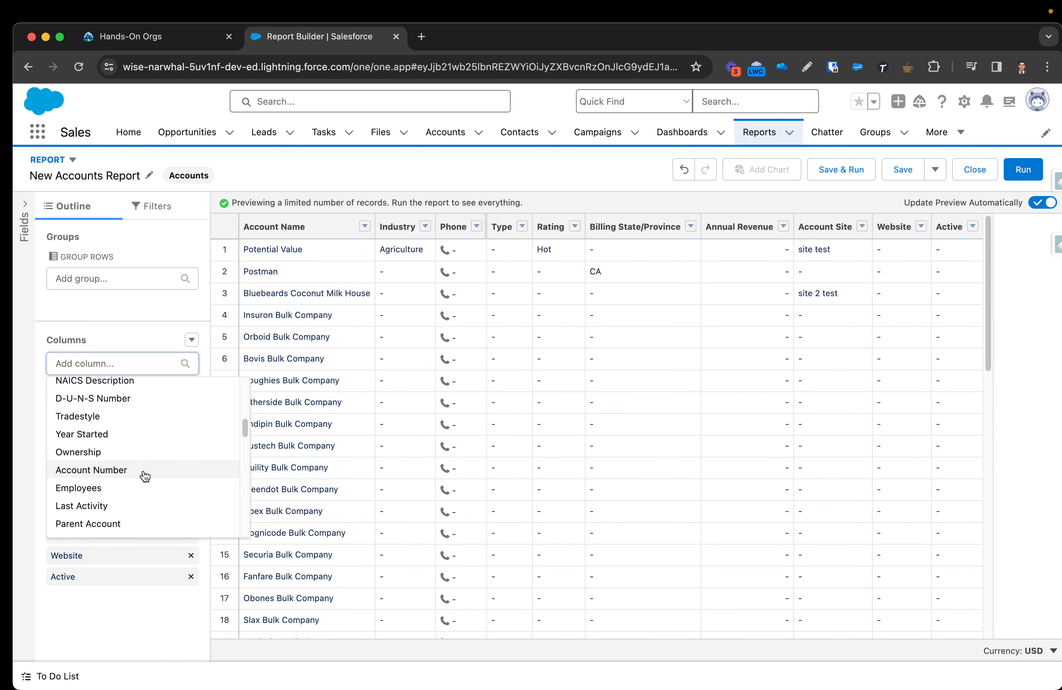
pyautogui.scroll(-10, 143, 479)
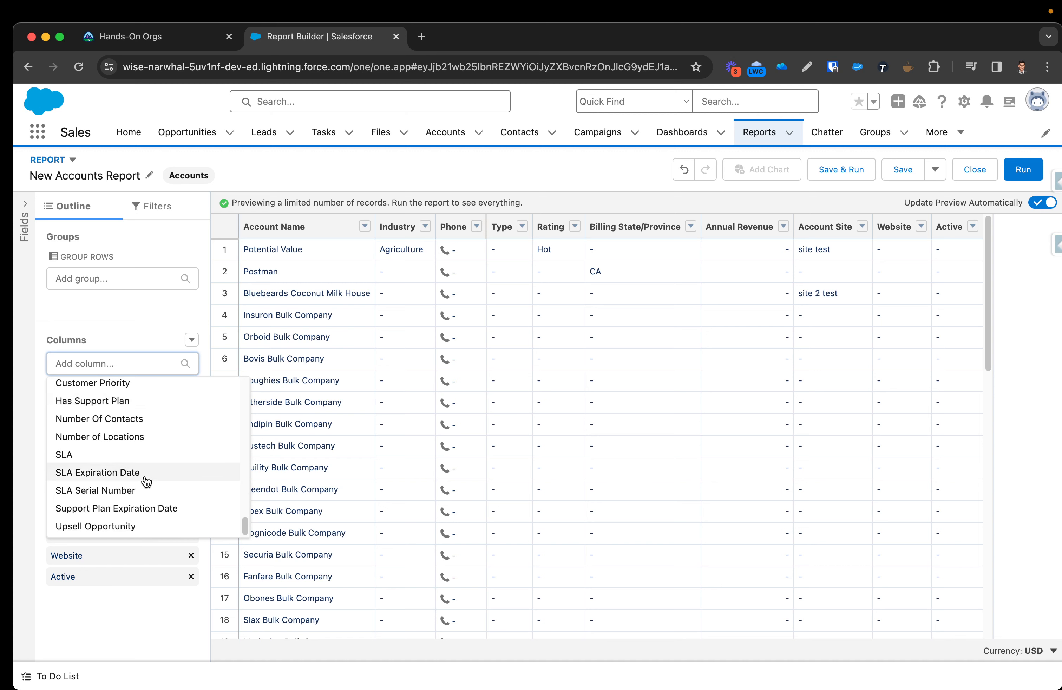
pyautogui.scroll(5, 138, 483)
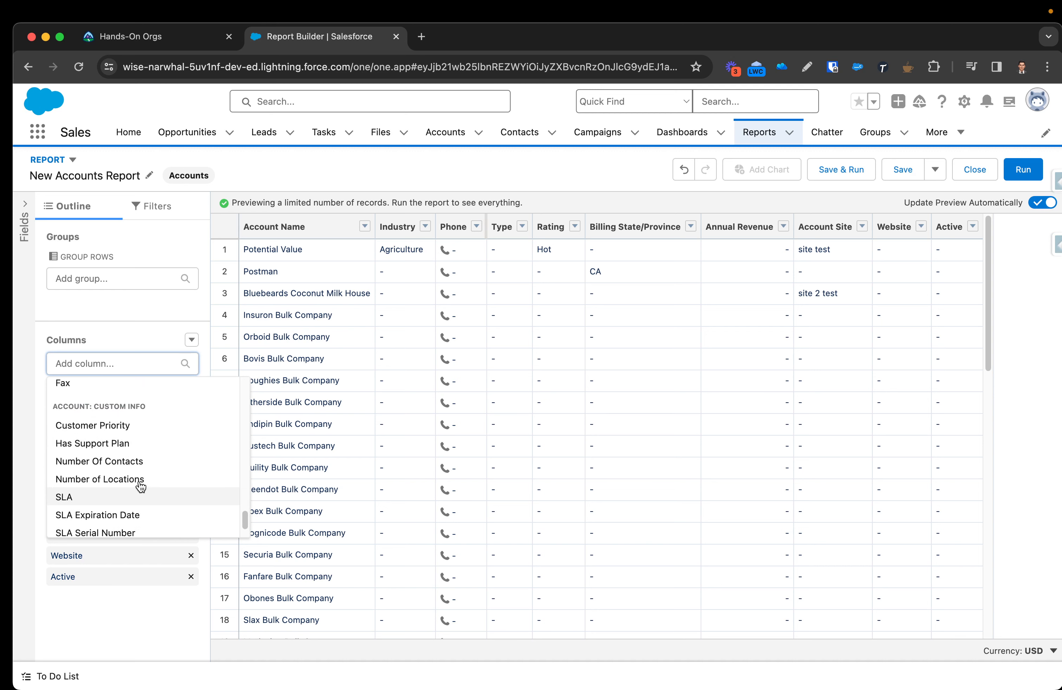
pyautogui.scroll(10, 142, 432)
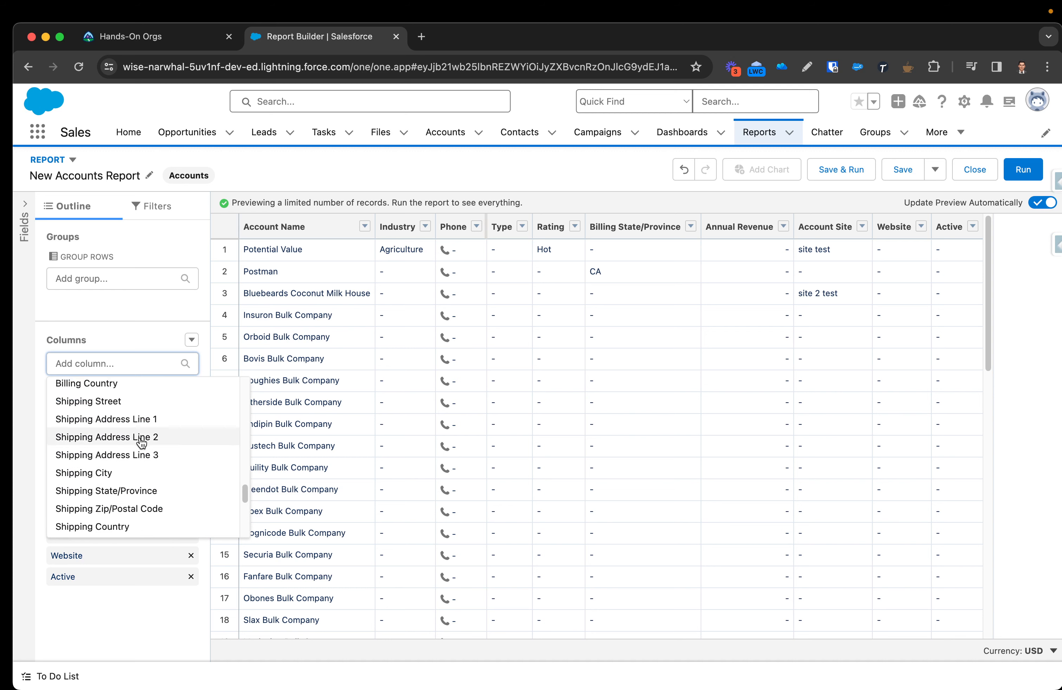
pyautogui.scroll(5, 142, 443)
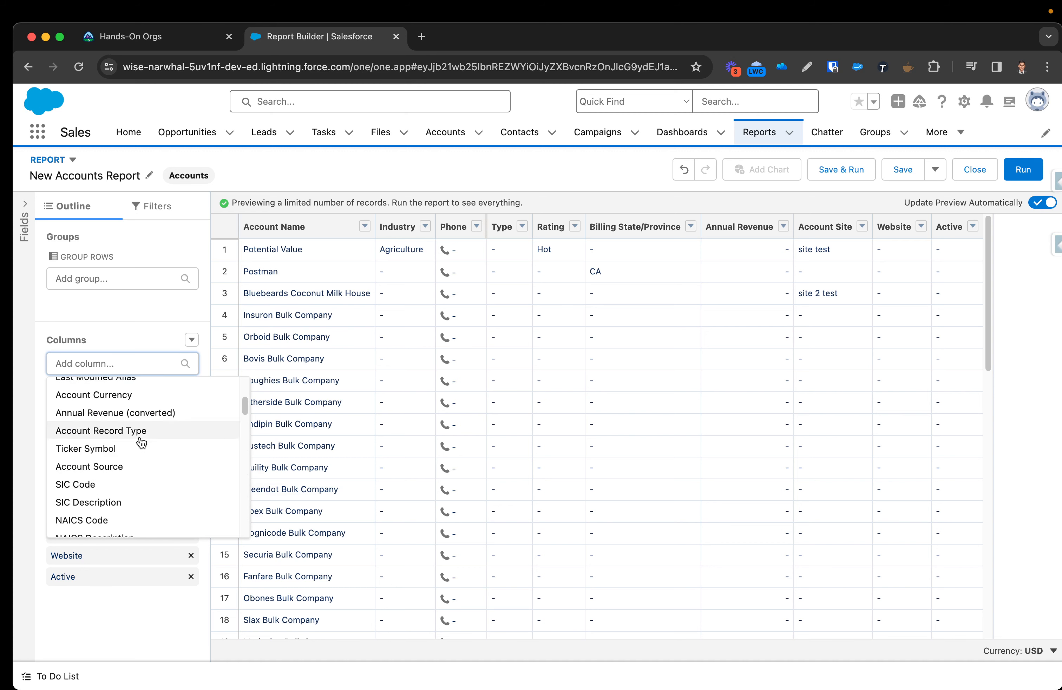
pyautogui.scroll(-5, 141, 443)
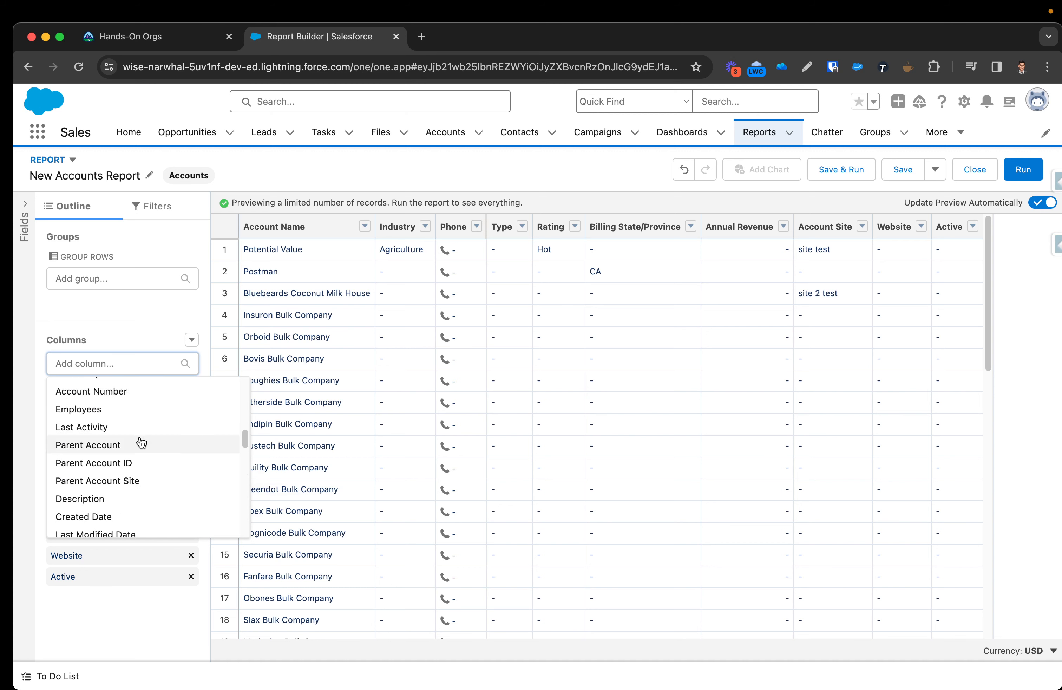
pyautogui.click(145, 450)
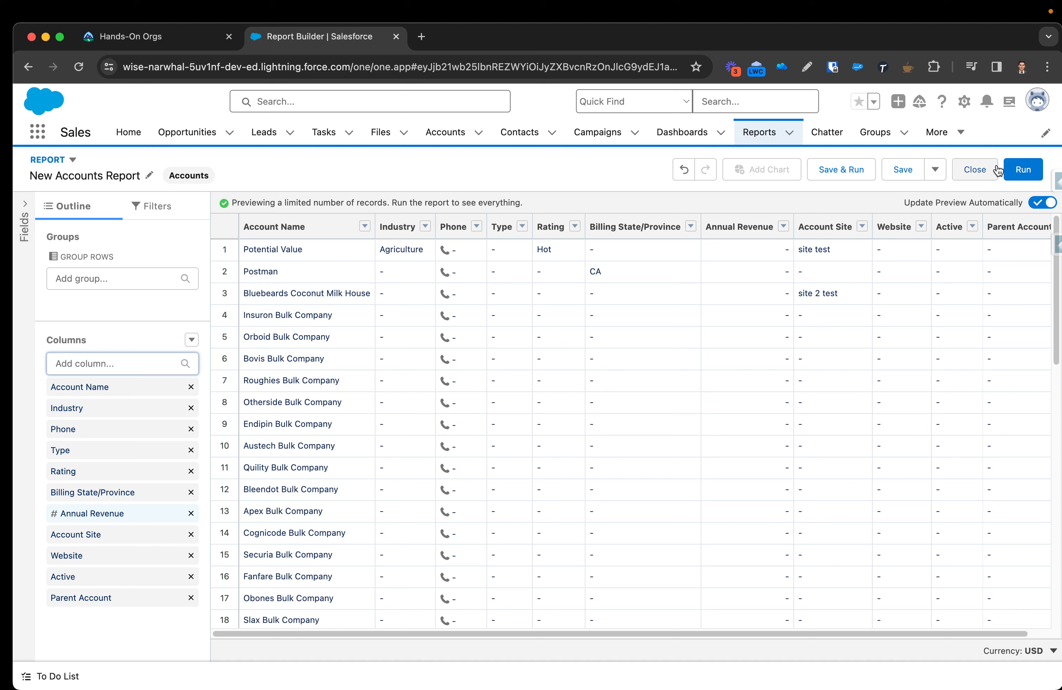
# Start saving and running the report, naming it Account Report Tutorial.
pyautogui.click(841, 172)
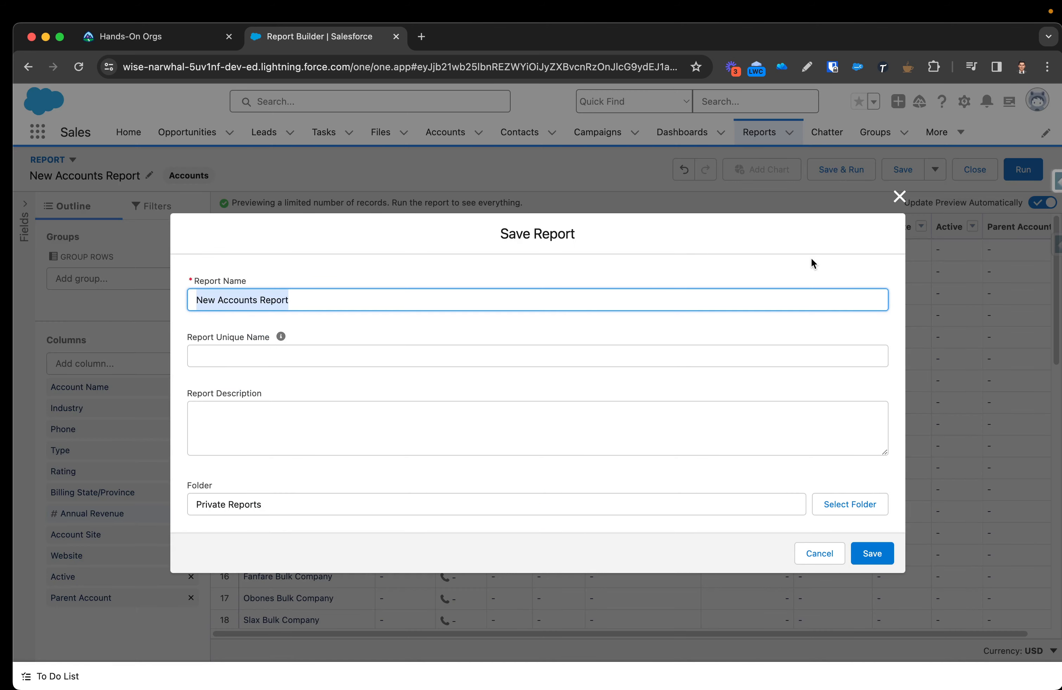
pyautogui.press('BackSpace')
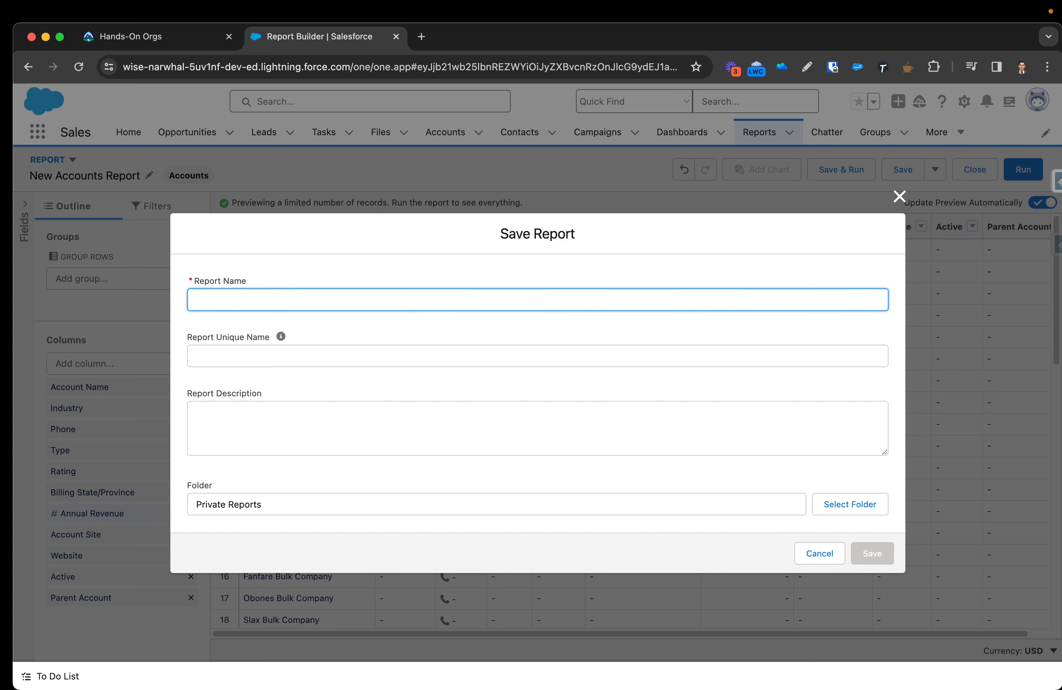
pyautogui.write('Account Report Tutorial')
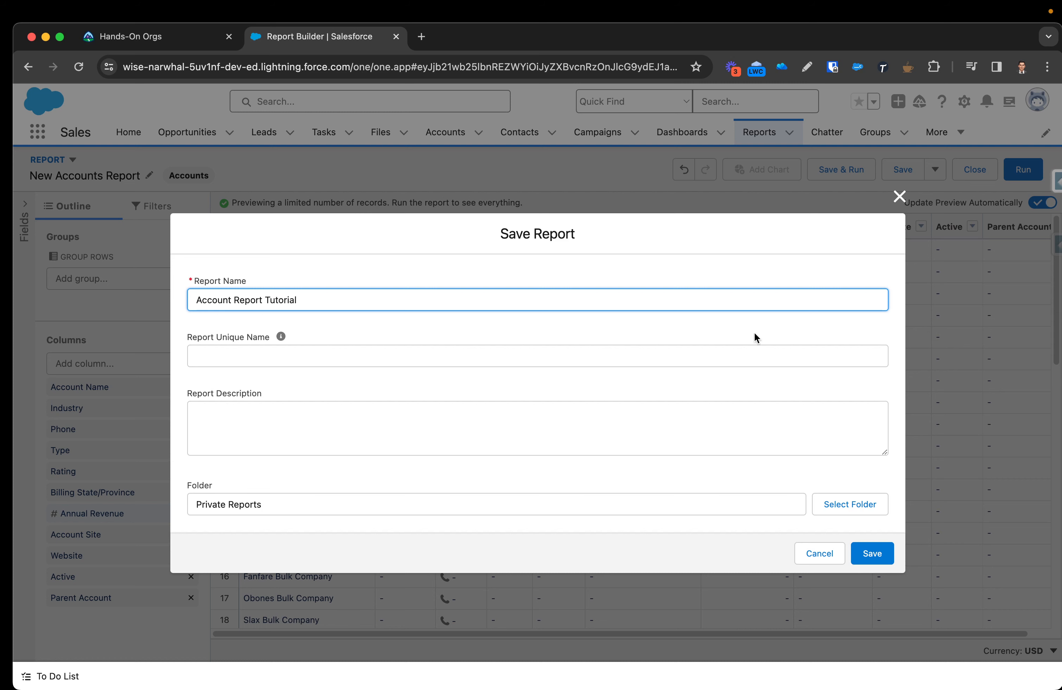
pyautogui.click(381, 436)
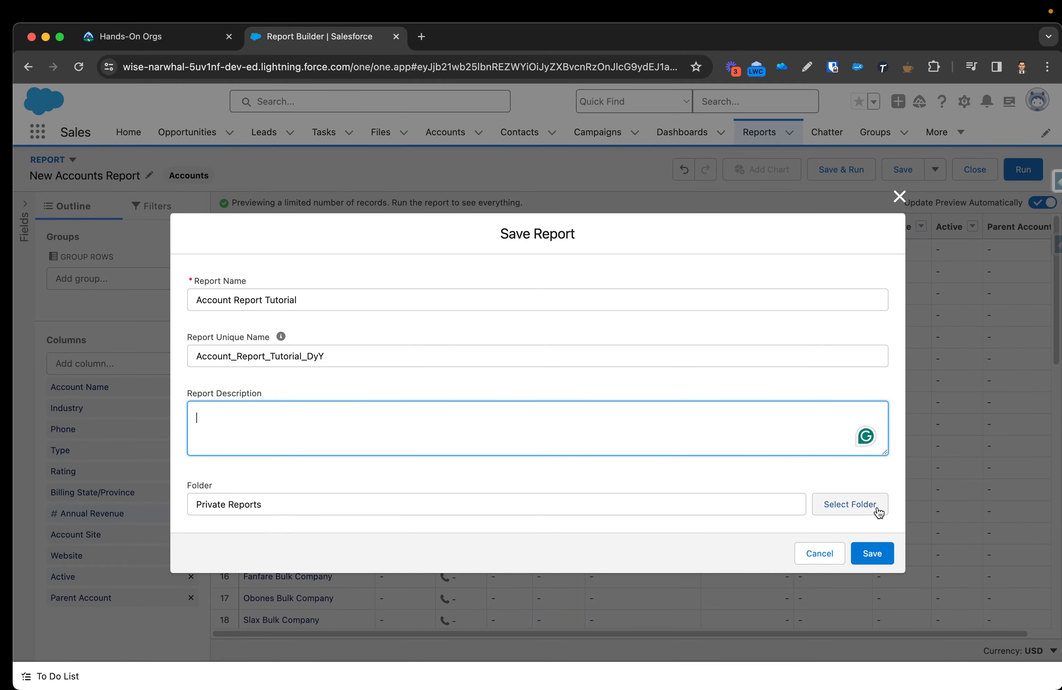
# Look into the Public Reports folder, but choose Private Reports as the report's folder.
pyautogui.click(849, 505)
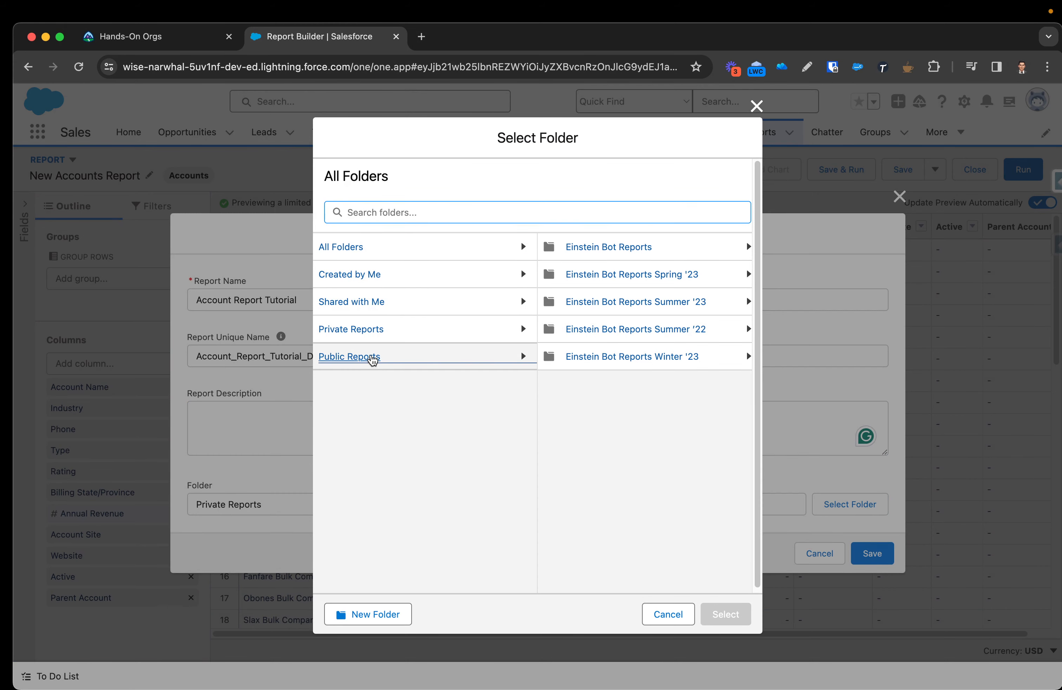
pyautogui.click(372, 358)
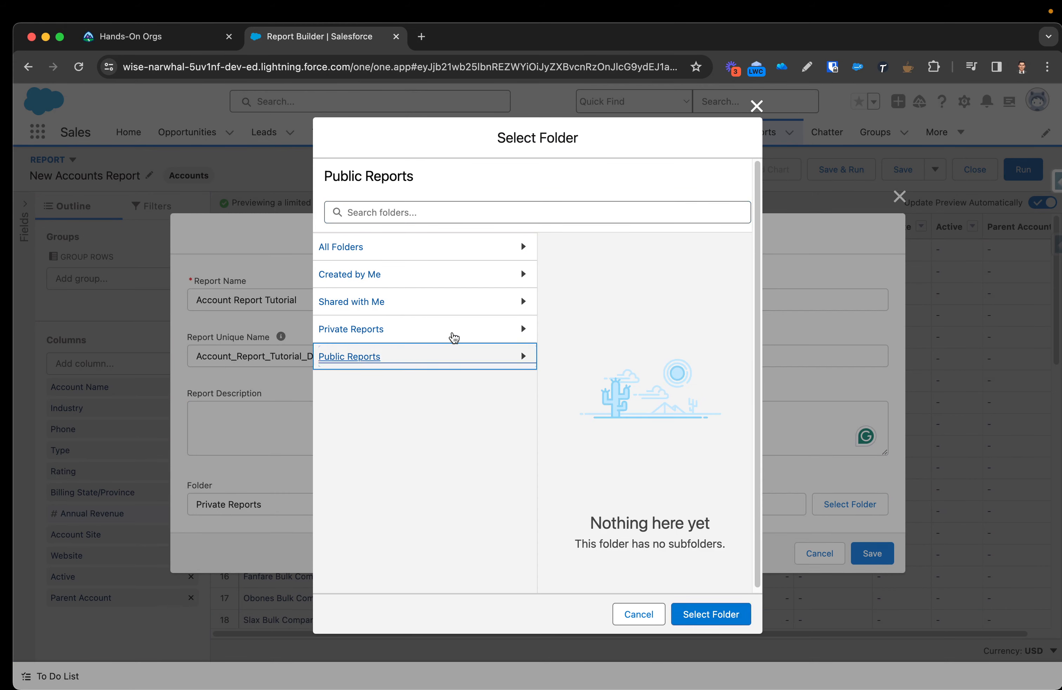
pyautogui.click(422, 330)
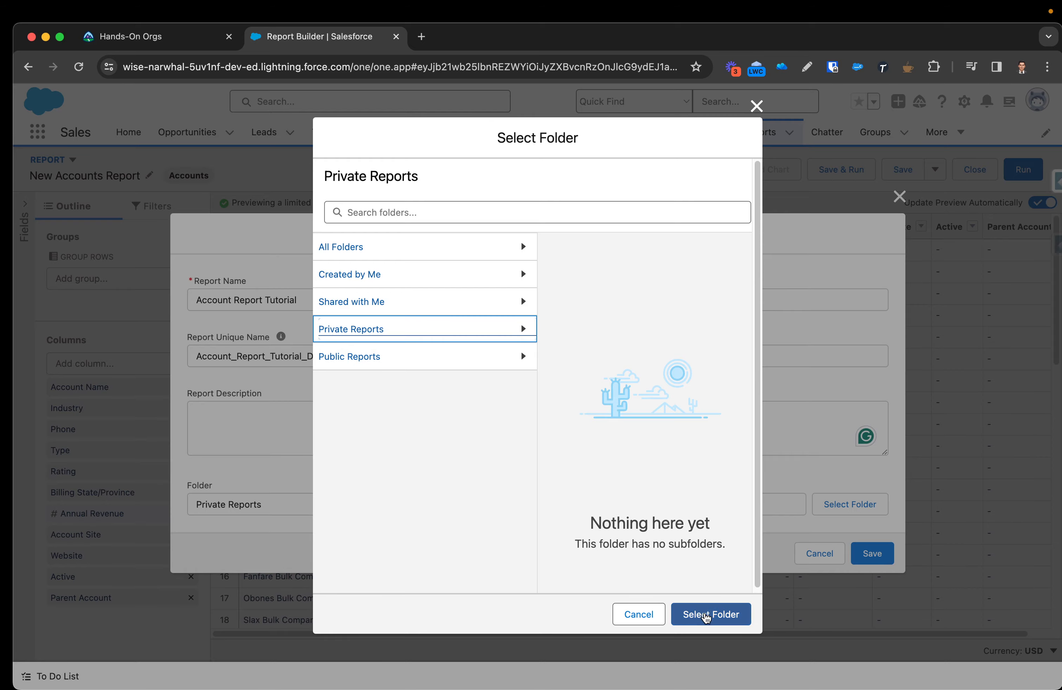
pyautogui.click(708, 620)
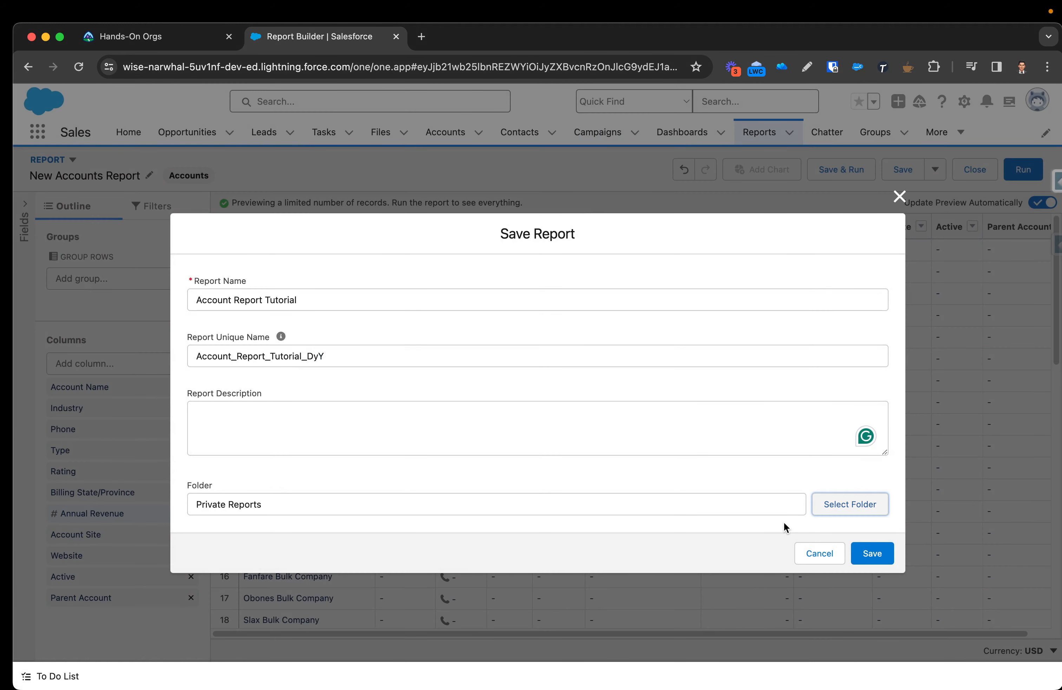
# Enter "My Personal Description" as the report description and save the report.
pyautogui.click(535, 423)
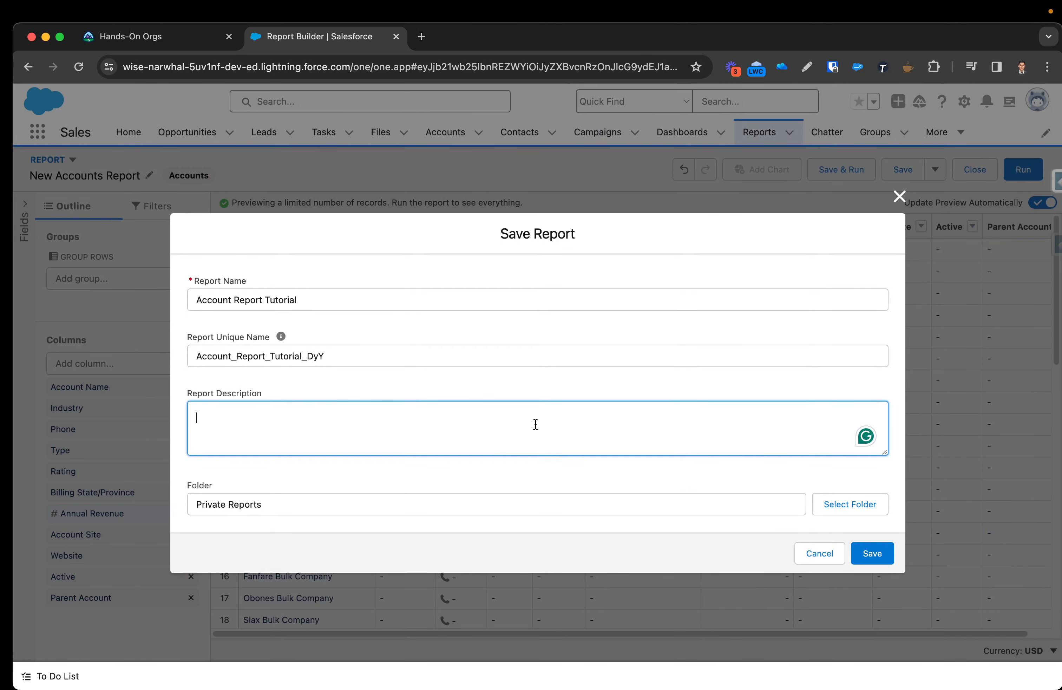
pyautogui.write('My Personal Description')
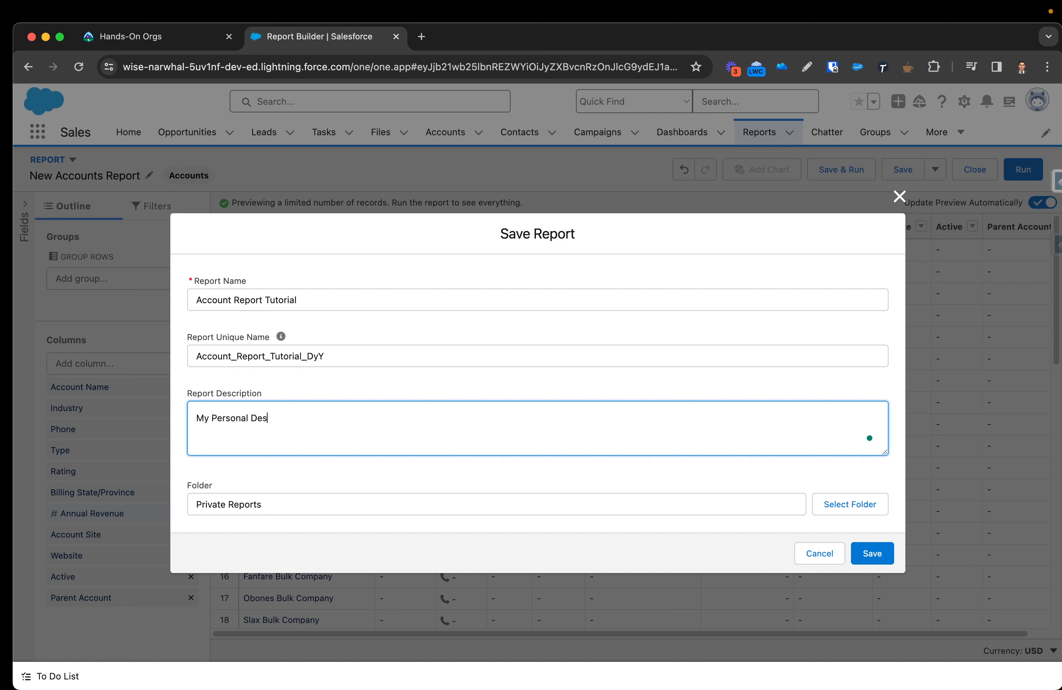
pyautogui.click(872, 555)
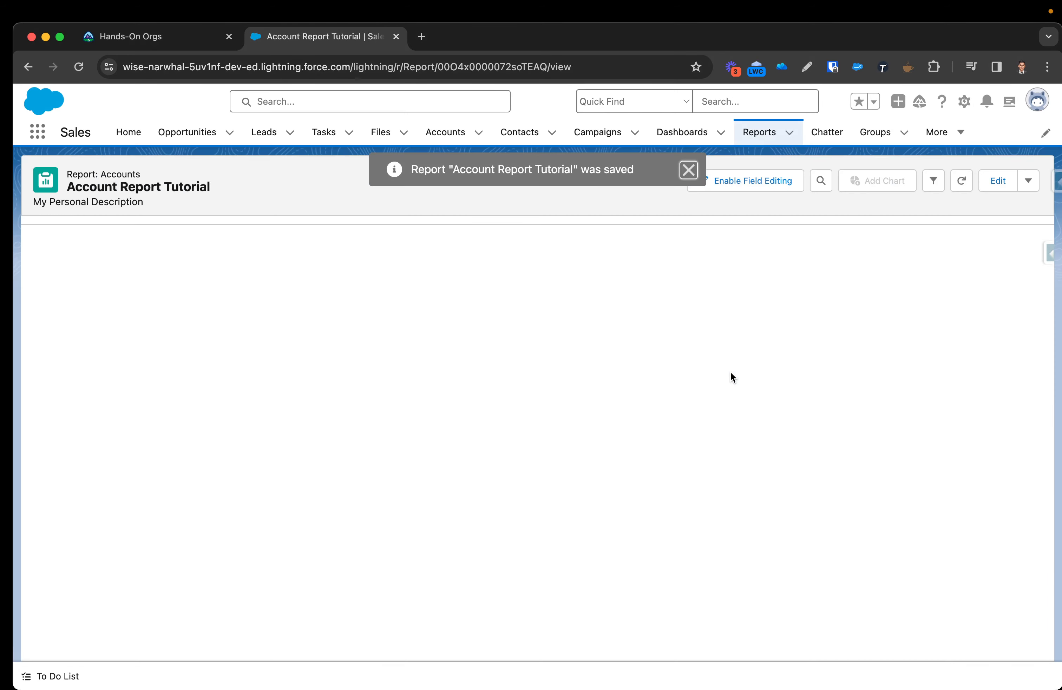
# Examine the account rows and column values throughout the full results of the saved report.
pyautogui.scroll(-20, 718, 391)
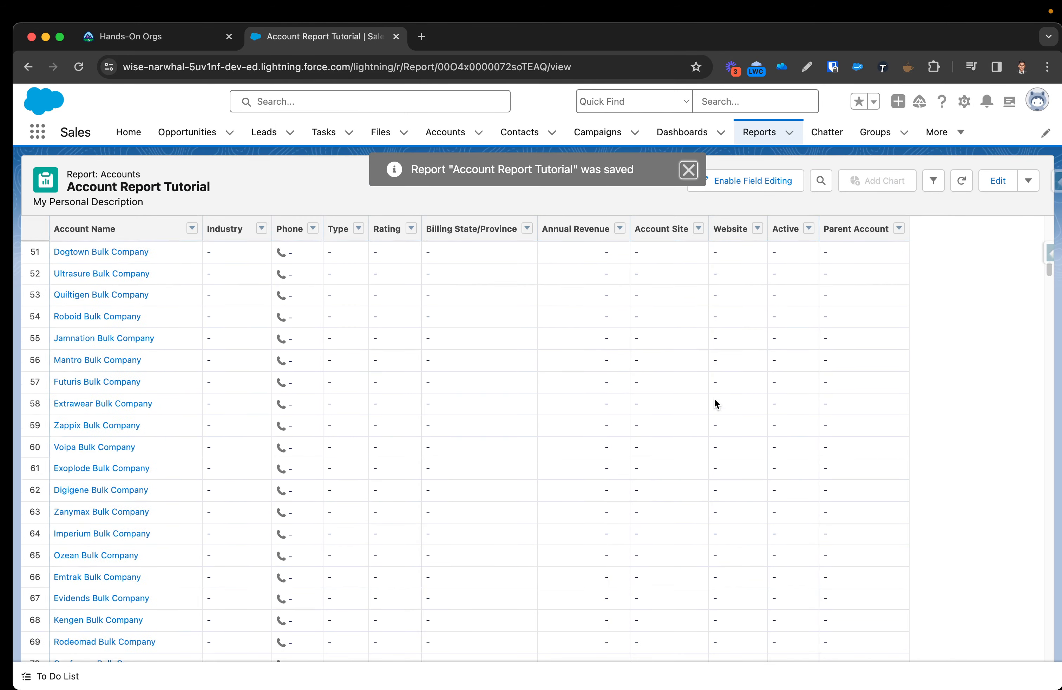
pyautogui.scroll(-3, 650, 434)
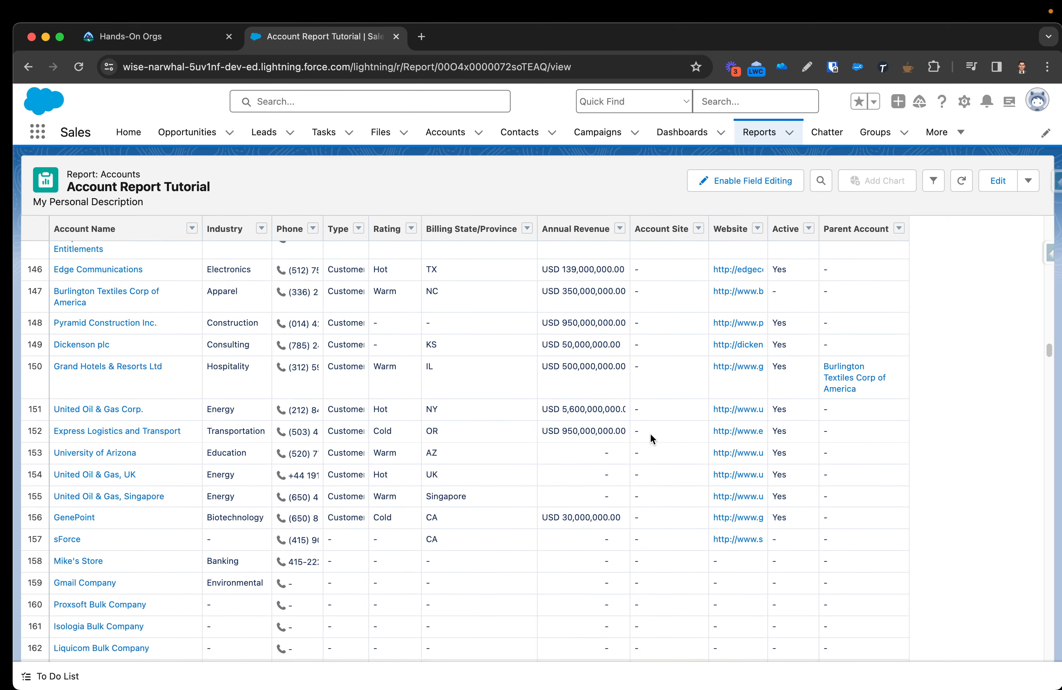
pyautogui.scroll(20, 377, 377)
pyautogui.scroll(20, 536, 378)
pyautogui.scroll(-20, 537, 379)
pyautogui.scroll(-20, 537, 379)
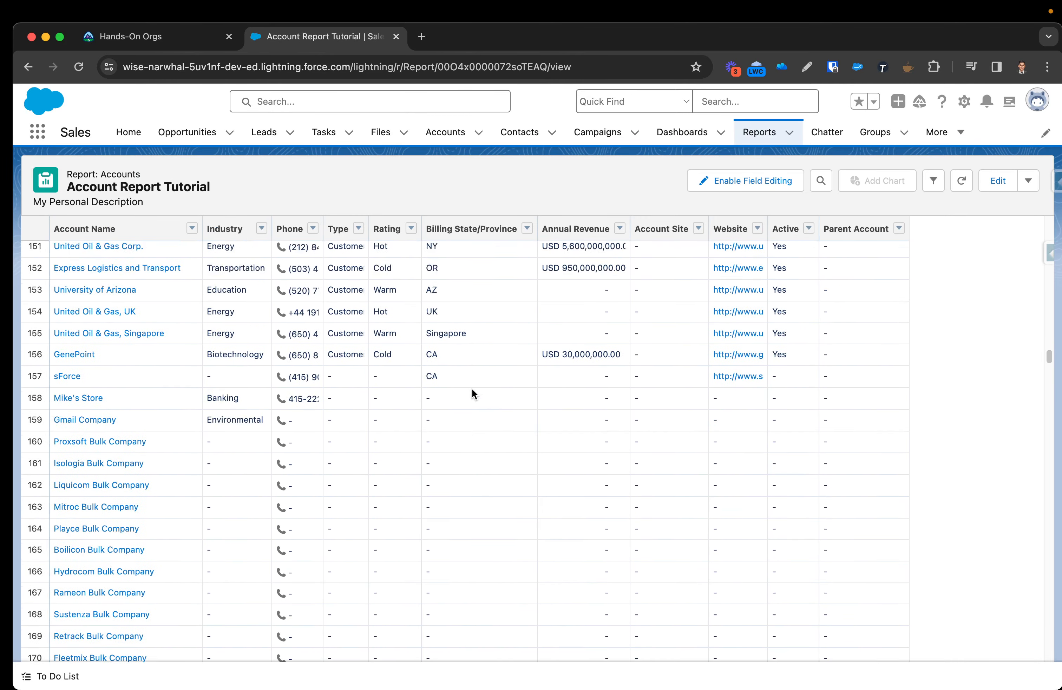
pyautogui.scroll(2, 471, 388)
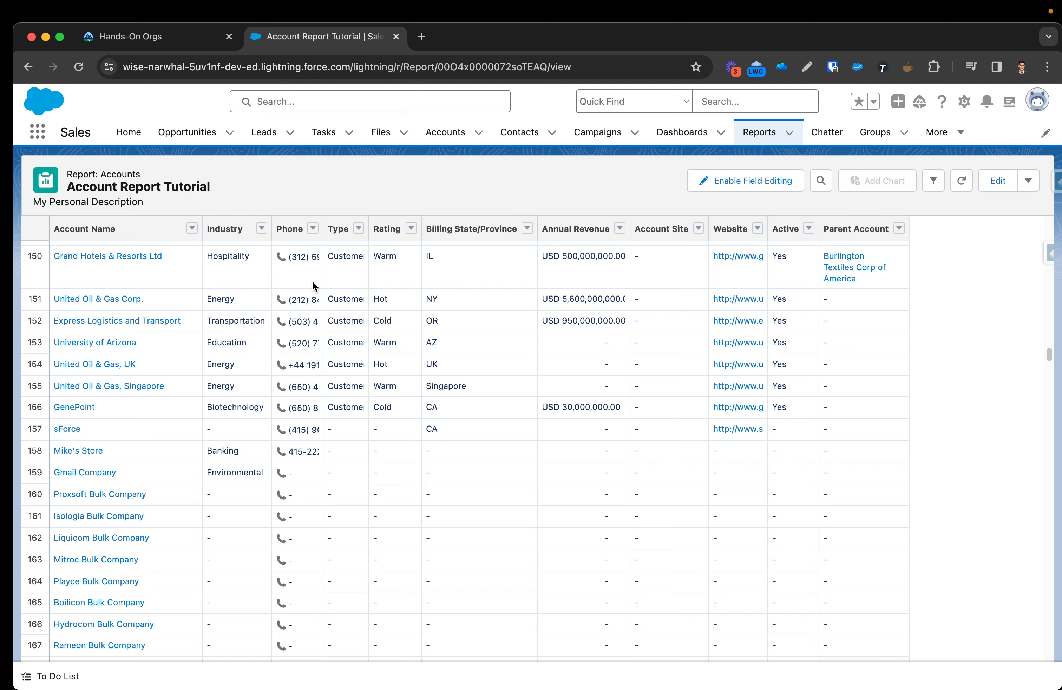
pyautogui.scroll(20, 341, 314)
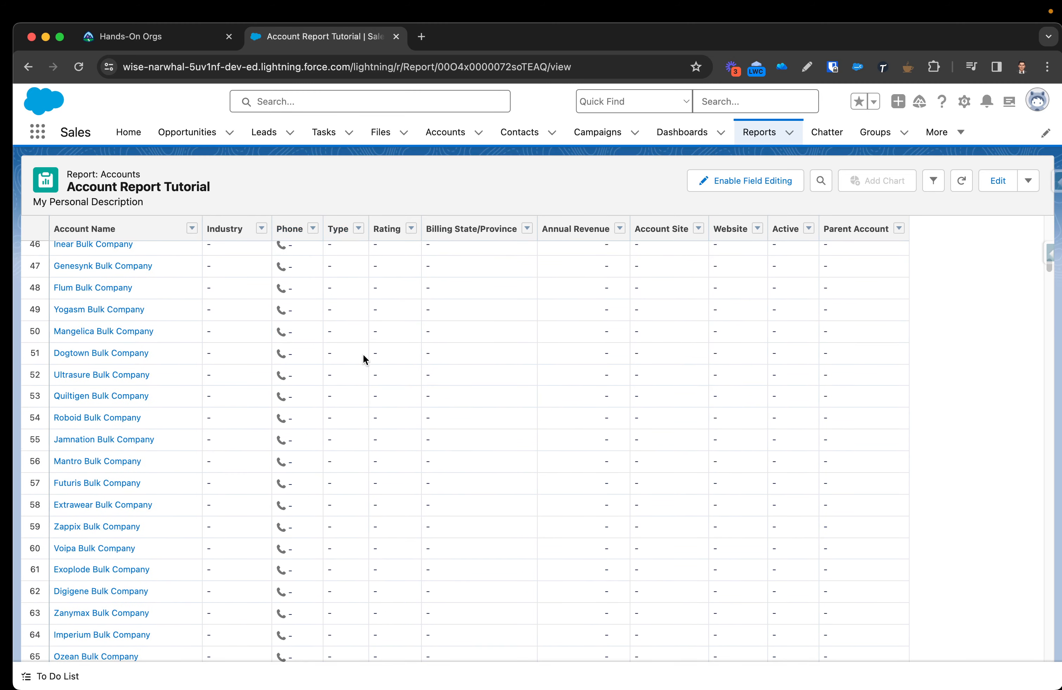
pyautogui.scroll(18, 363, 353)
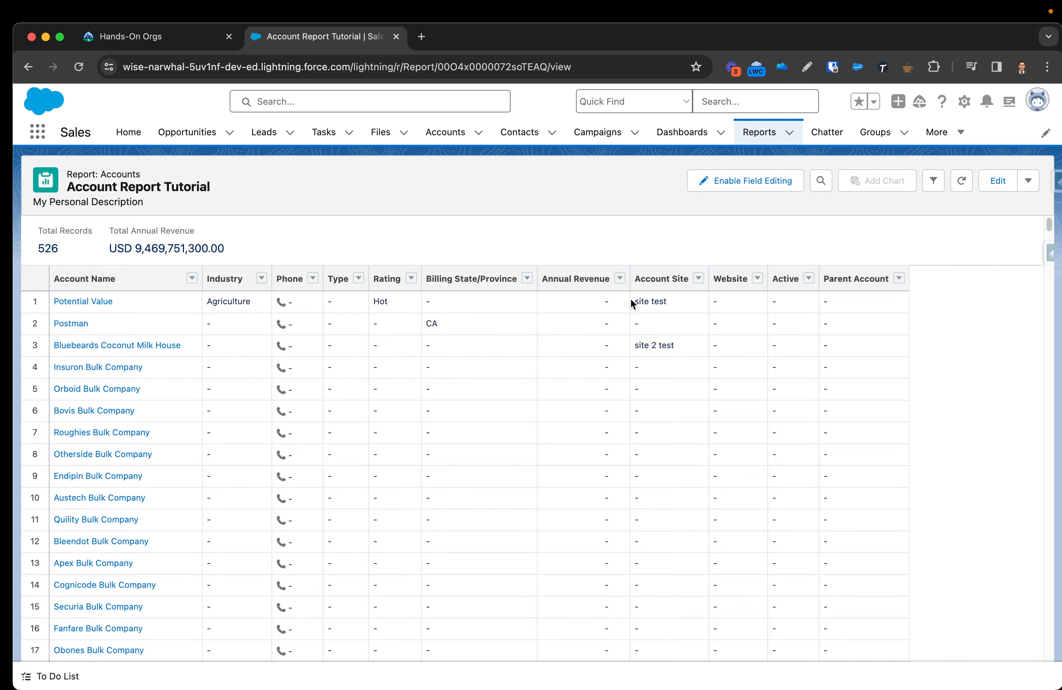
pyautogui.scroll(-20, 709, 314)
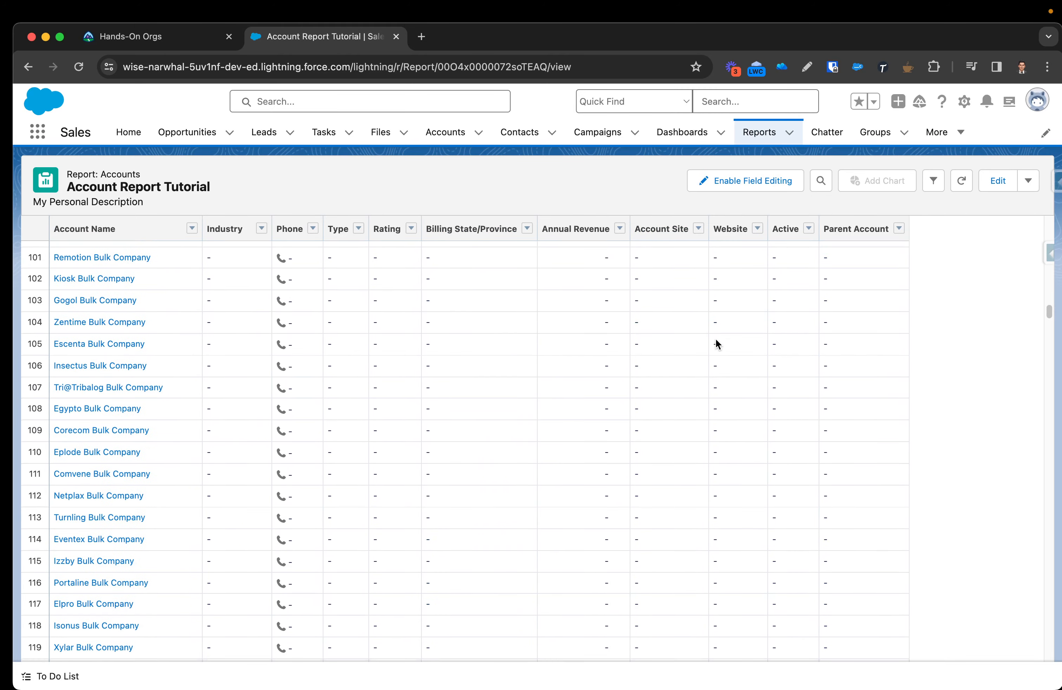
pyautogui.scroll(-20, 716, 343)
pyautogui.scroll(20, 672, 329)
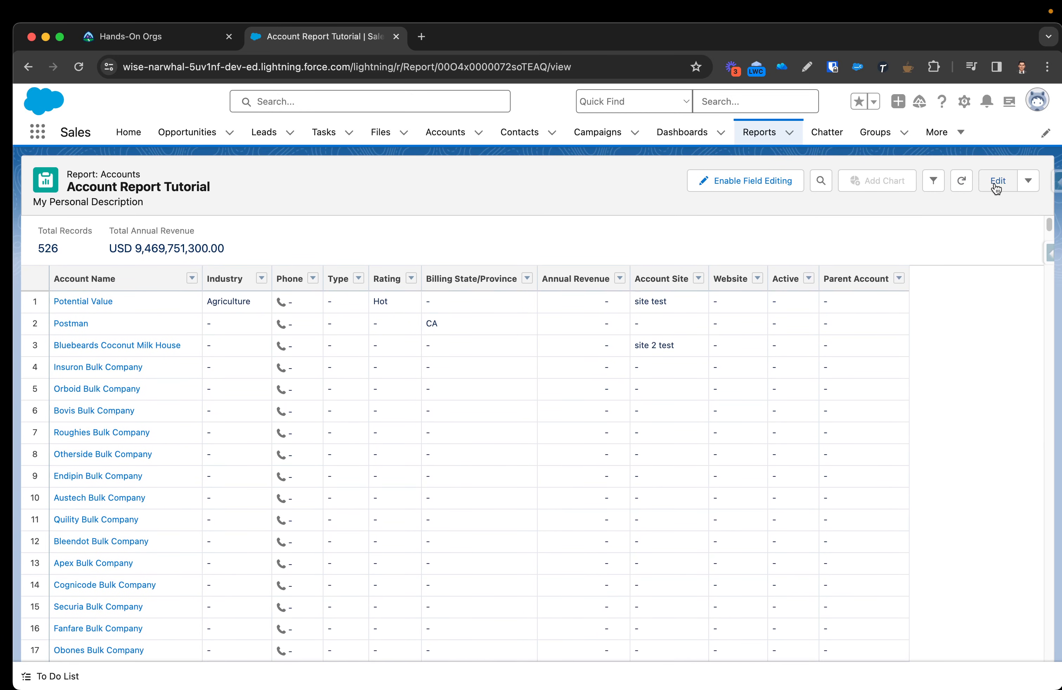
pyautogui.scroll(-20, 401, 519)
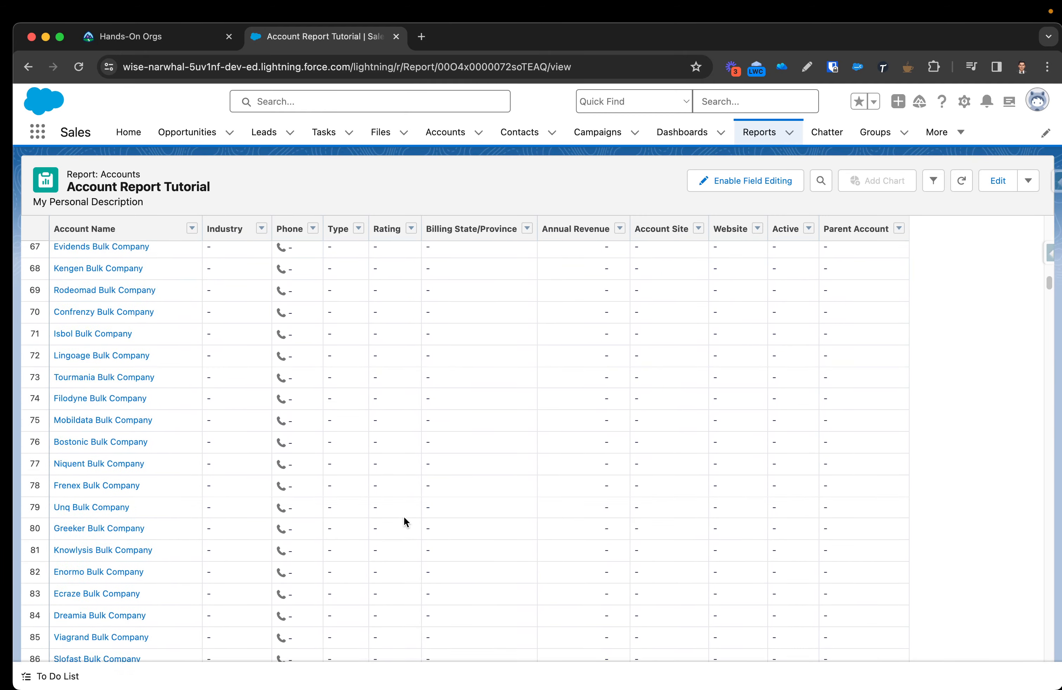
pyautogui.scroll(-20, 426, 527)
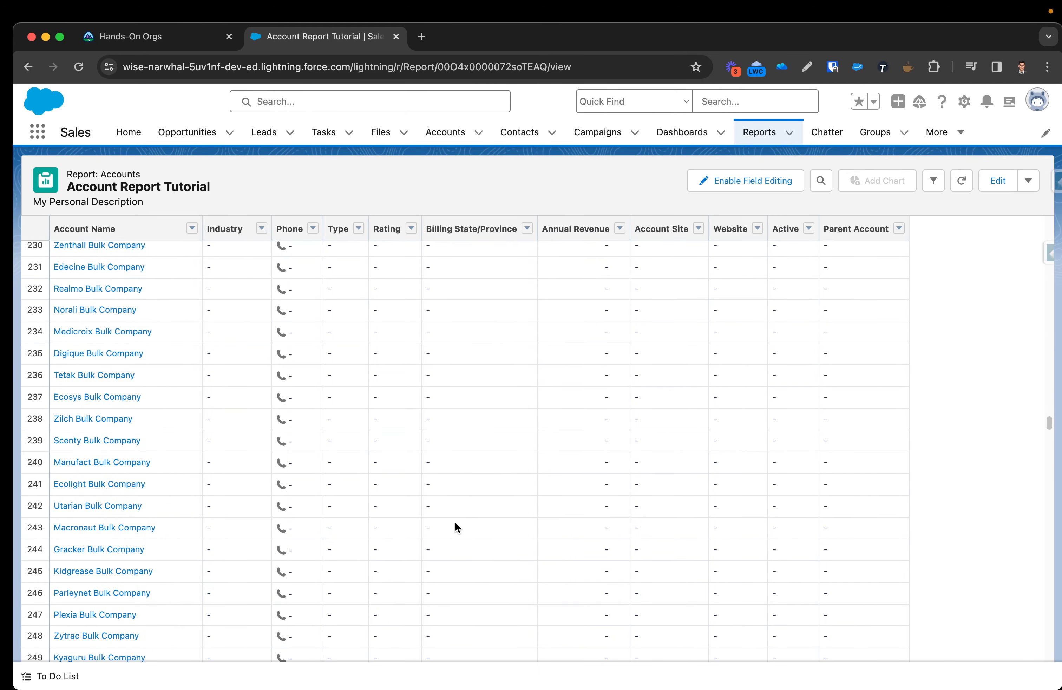
pyautogui.scroll(-15, 476, 528)
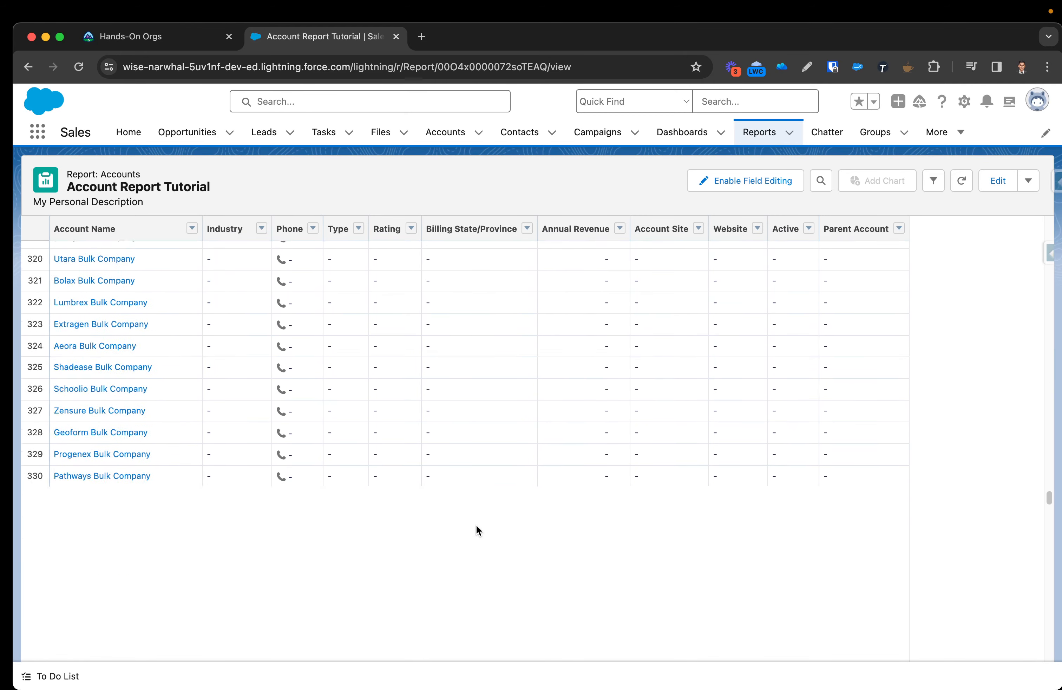
# Reopen the report for editing and add a filter requiring Industry to be not equal to a blank value.
pyautogui.click(998, 180)
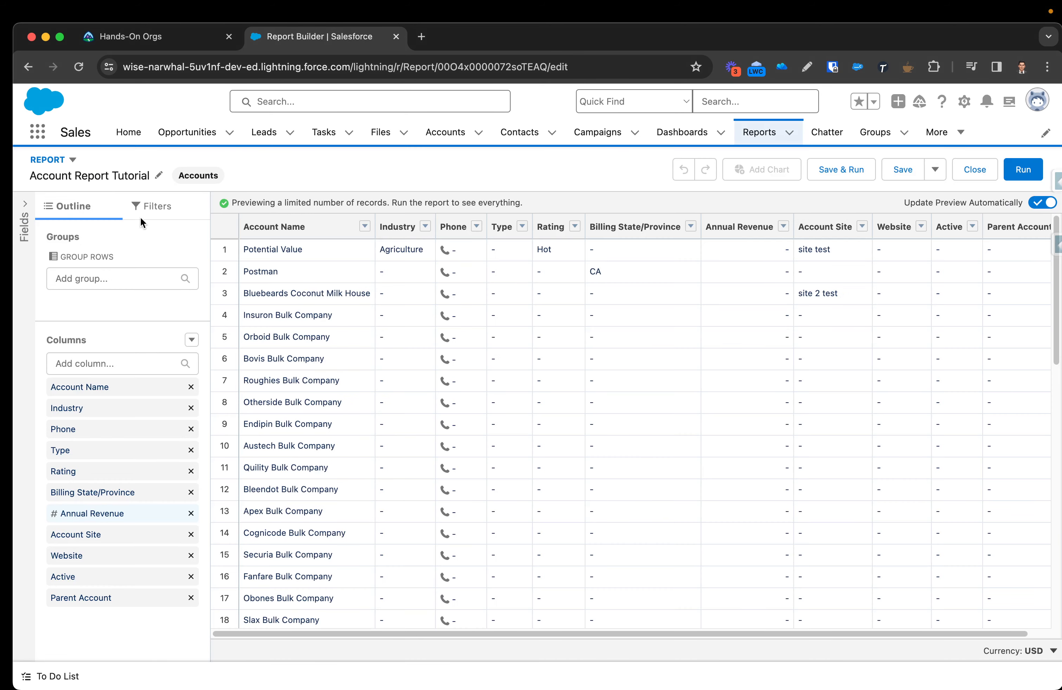
pyautogui.click(158, 209)
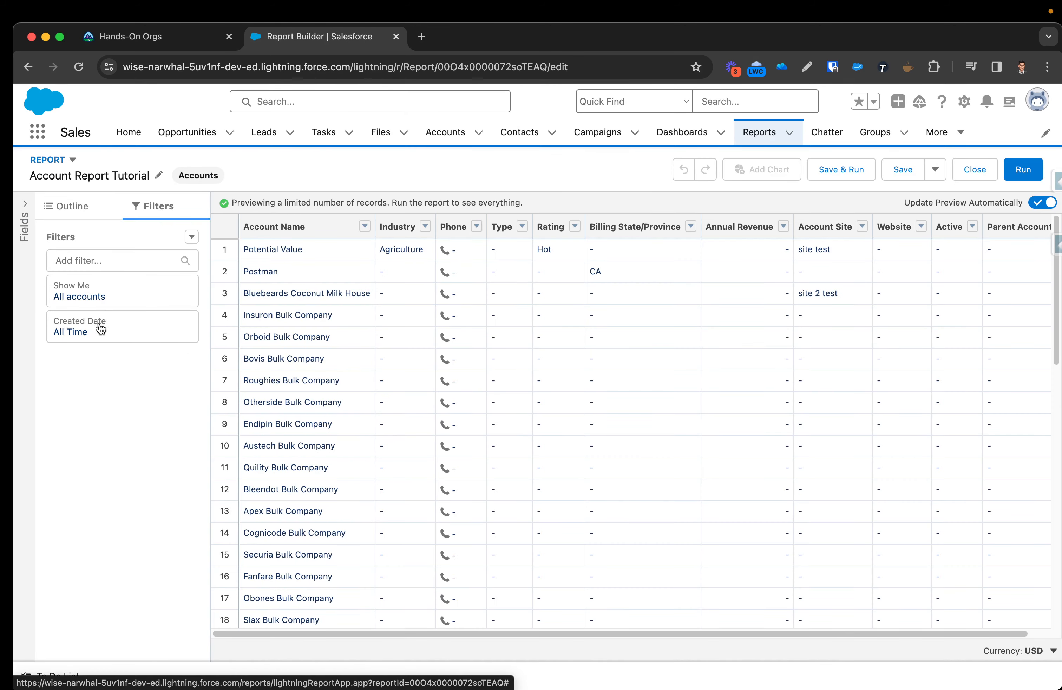
pyautogui.click(109, 260)
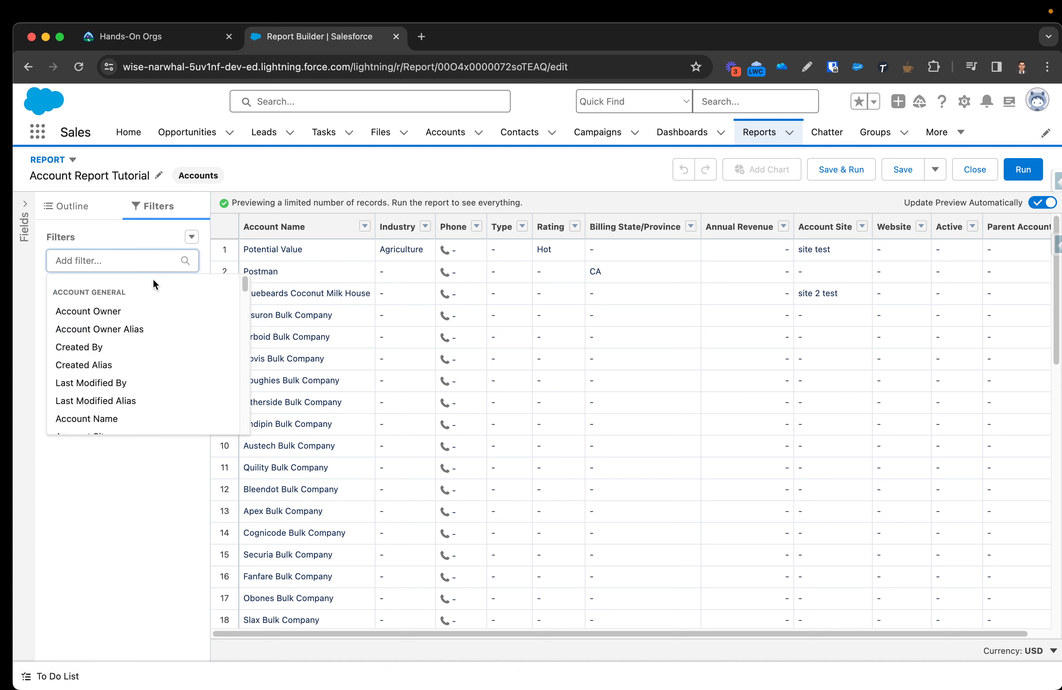
pyautogui.write('in')
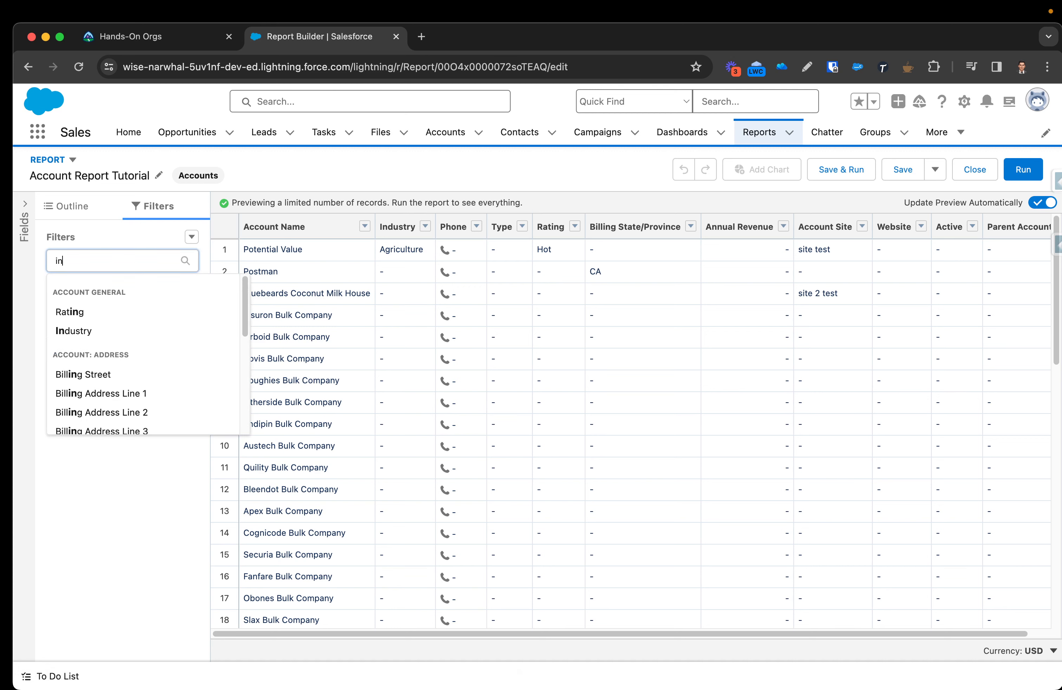
pyautogui.click(102, 331)
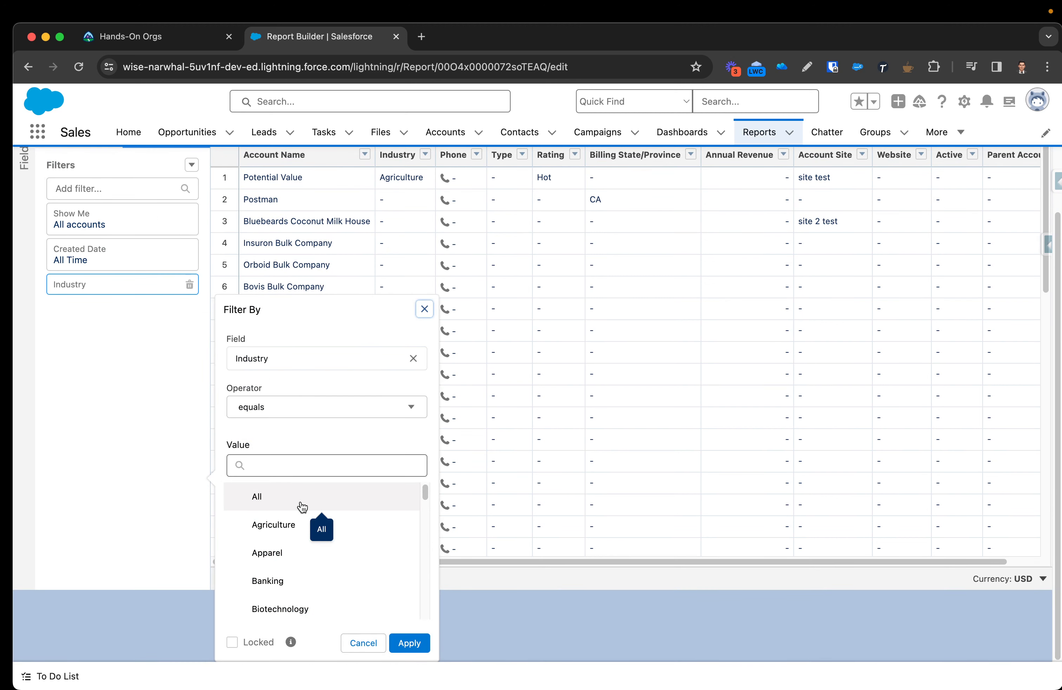
pyautogui.scroll(-5, 300, 501)
pyautogui.click(305, 407)
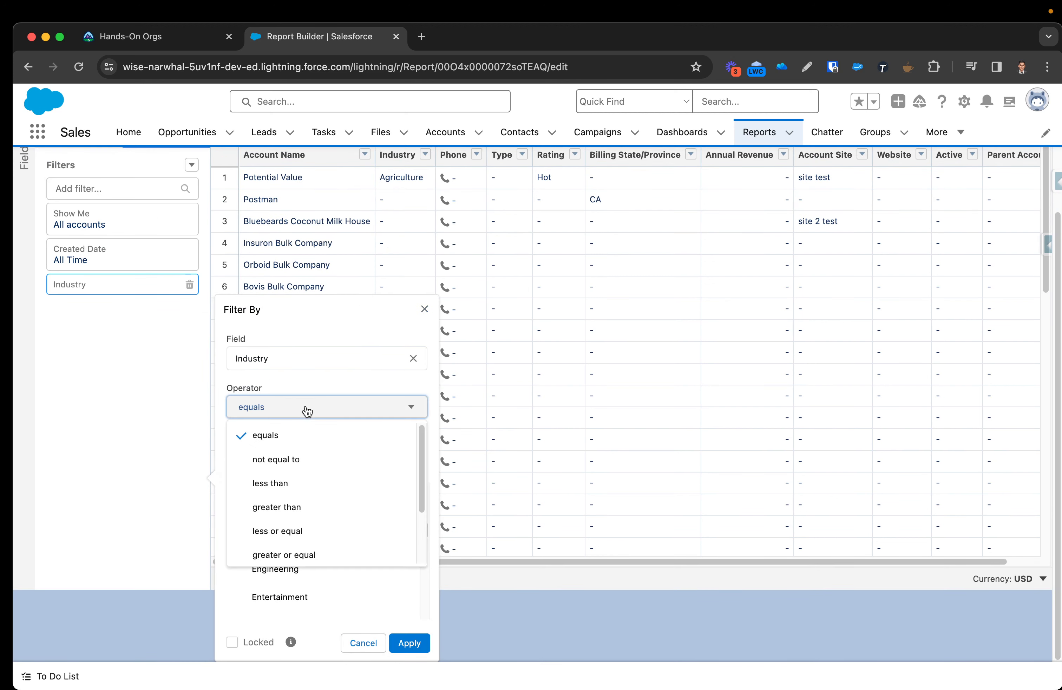
pyautogui.click(296, 460)
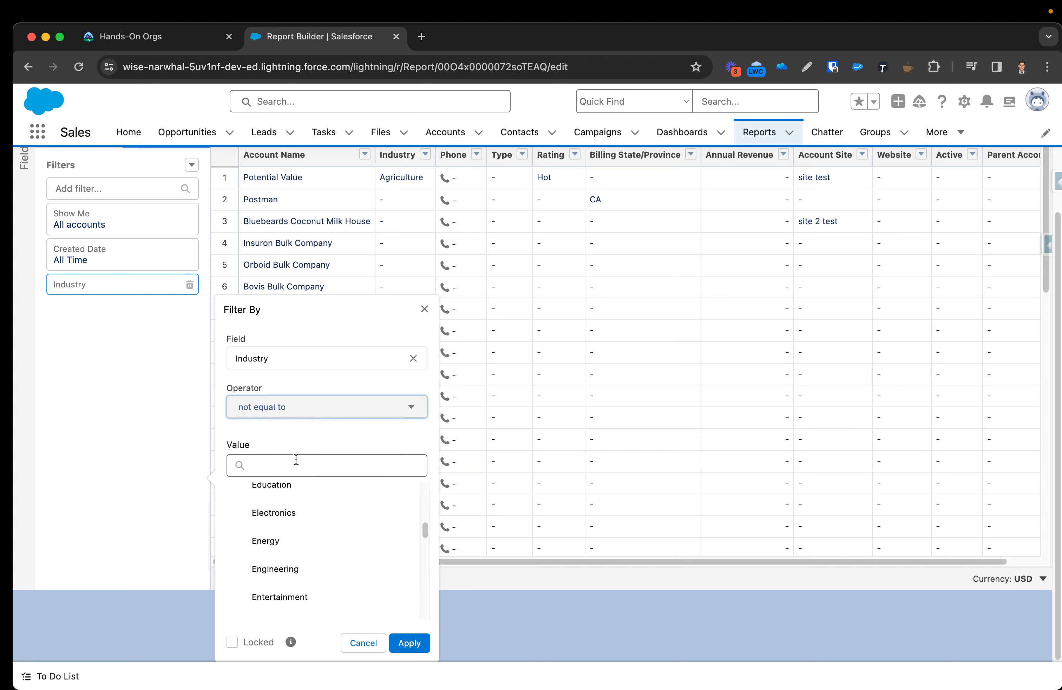
pyautogui.click(405, 644)
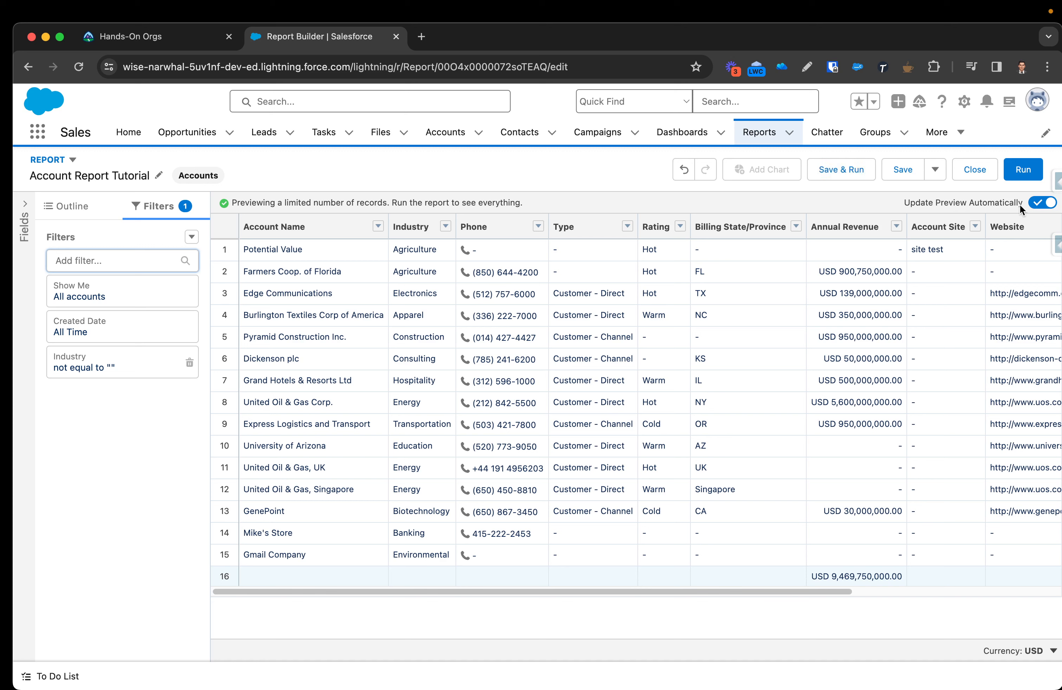
# Switch automatic preview updating off and back on, and save and run the filtered report.
pyautogui.click(1039, 203)
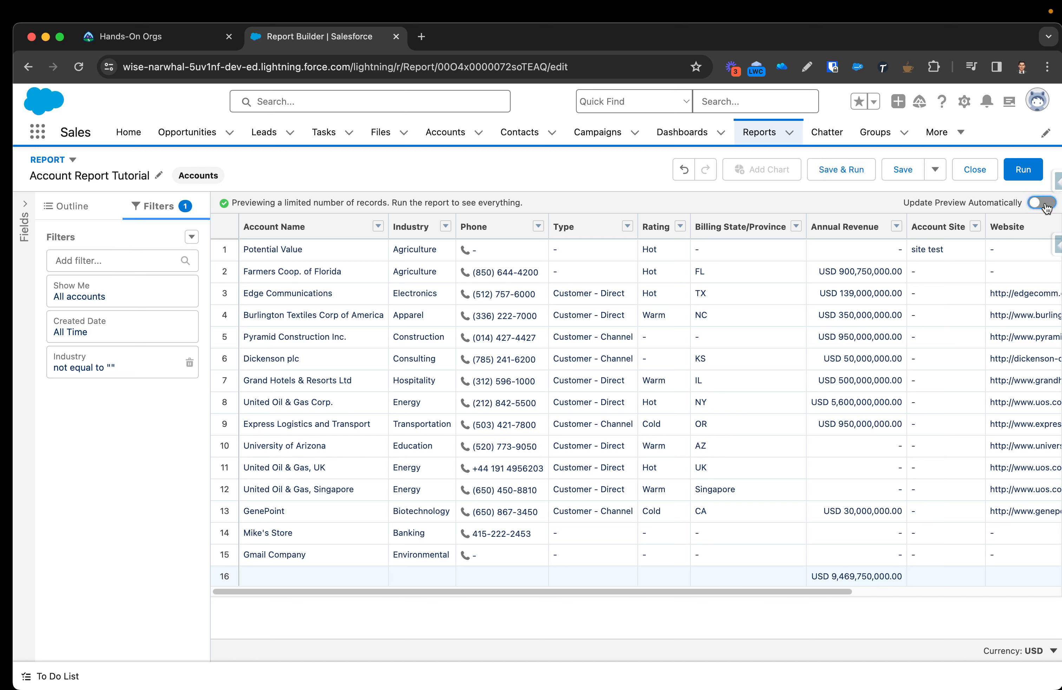
pyautogui.click(1041, 205)
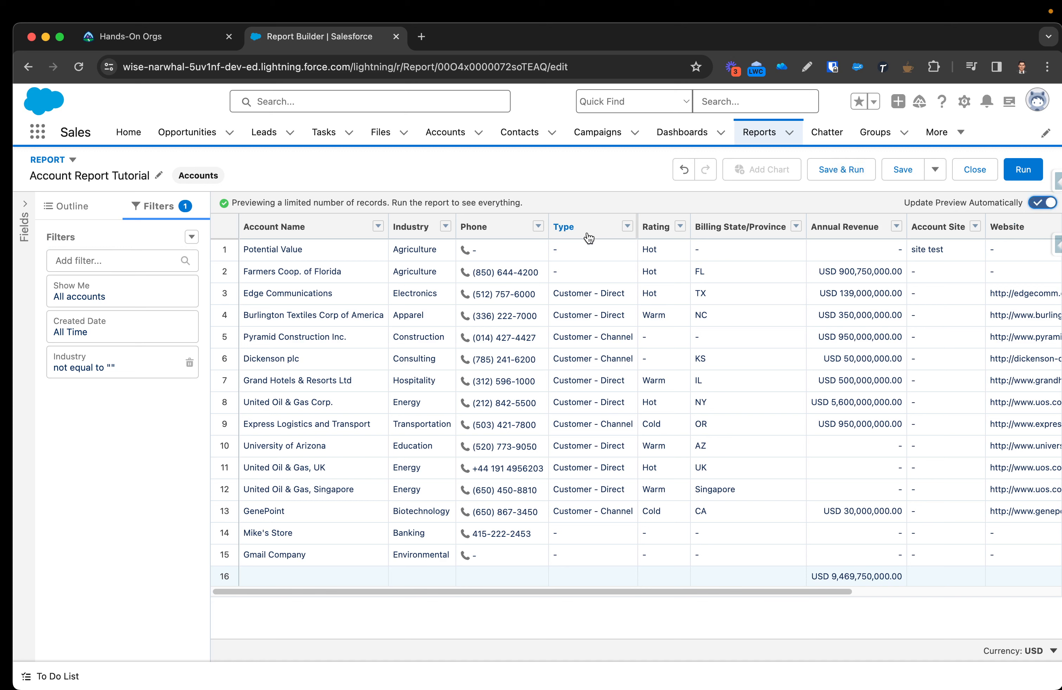
pyautogui.click(841, 170)
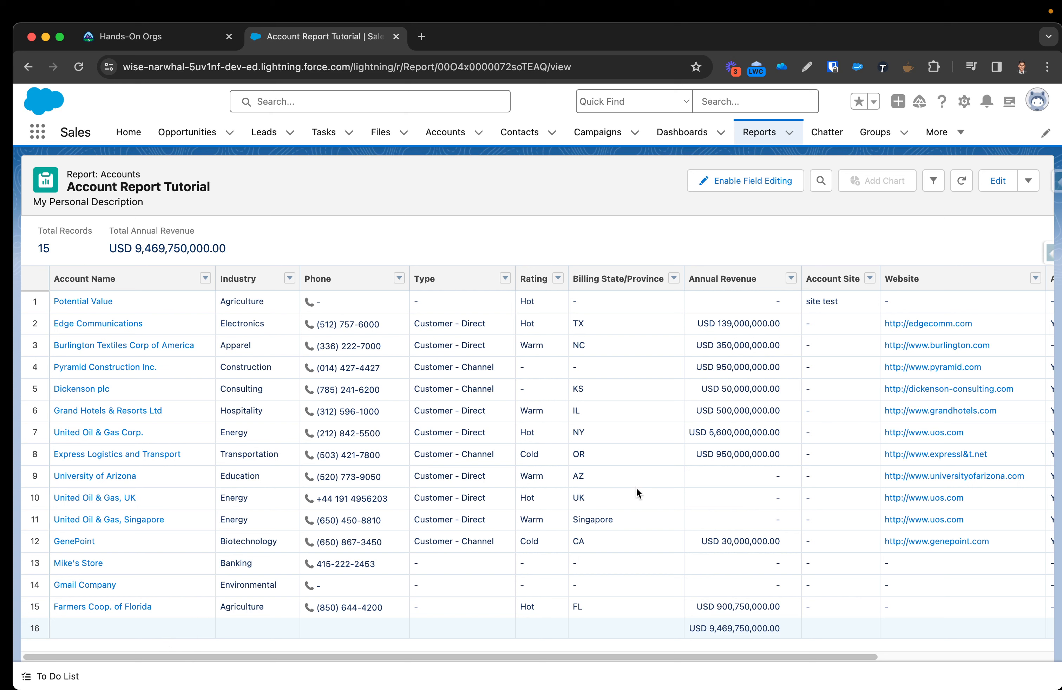
# Reopen the report for editing and group its rows by Industry.
pyautogui.click(998, 180)
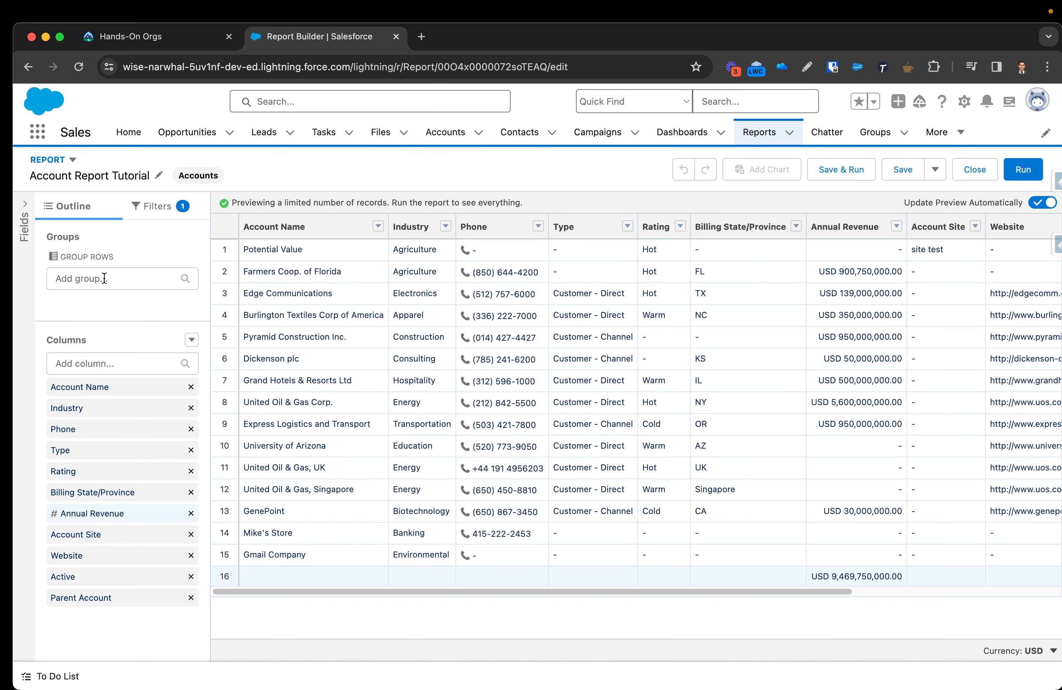
pyautogui.click(109, 281)
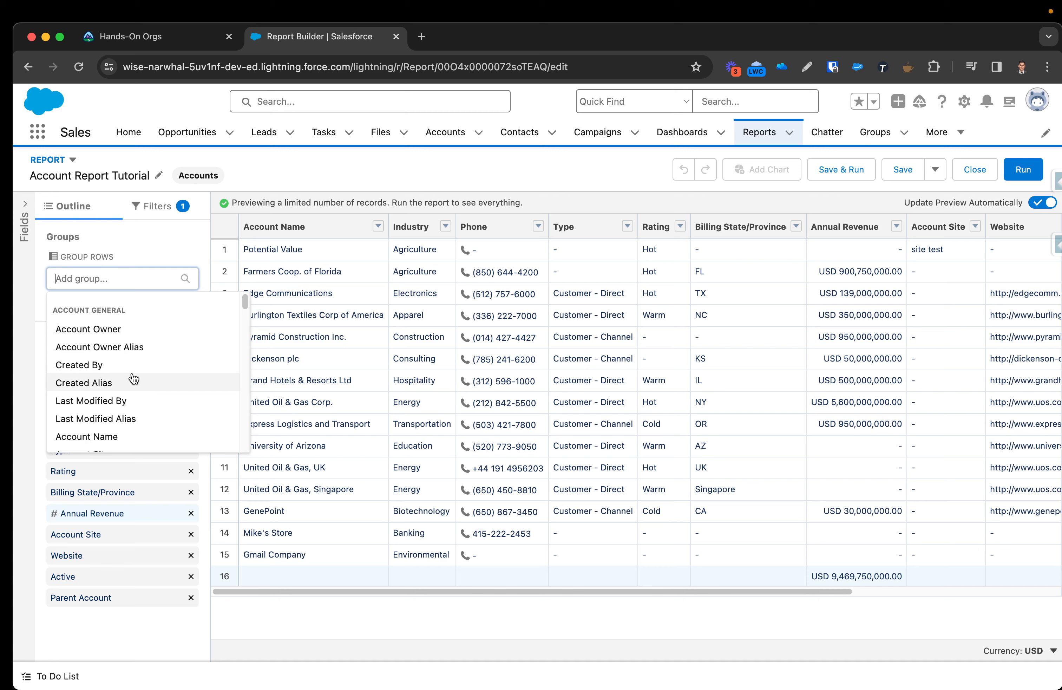
pyautogui.scroll(-3, 122, 291)
pyautogui.write('ind')
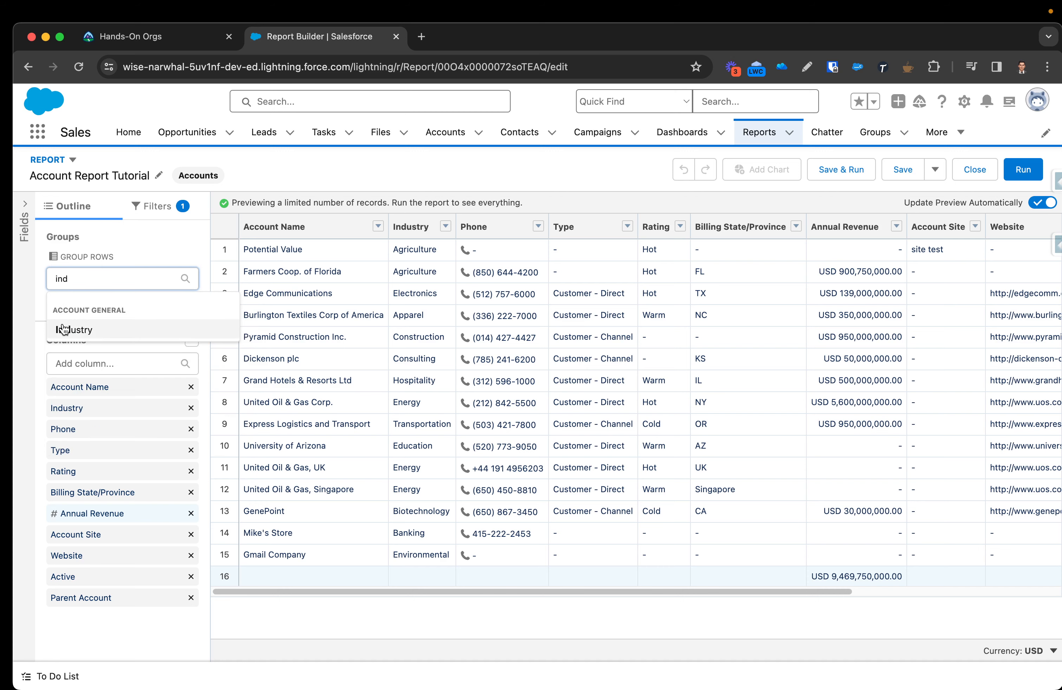
pyautogui.click(67, 329)
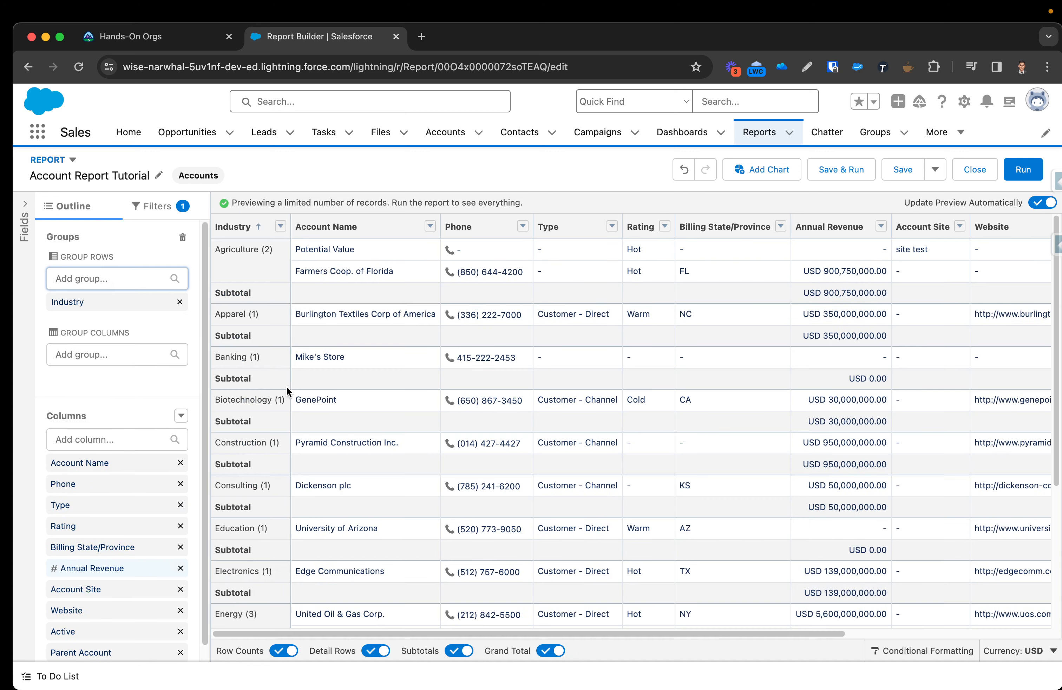
pyautogui.scroll(-3, 353, 350)
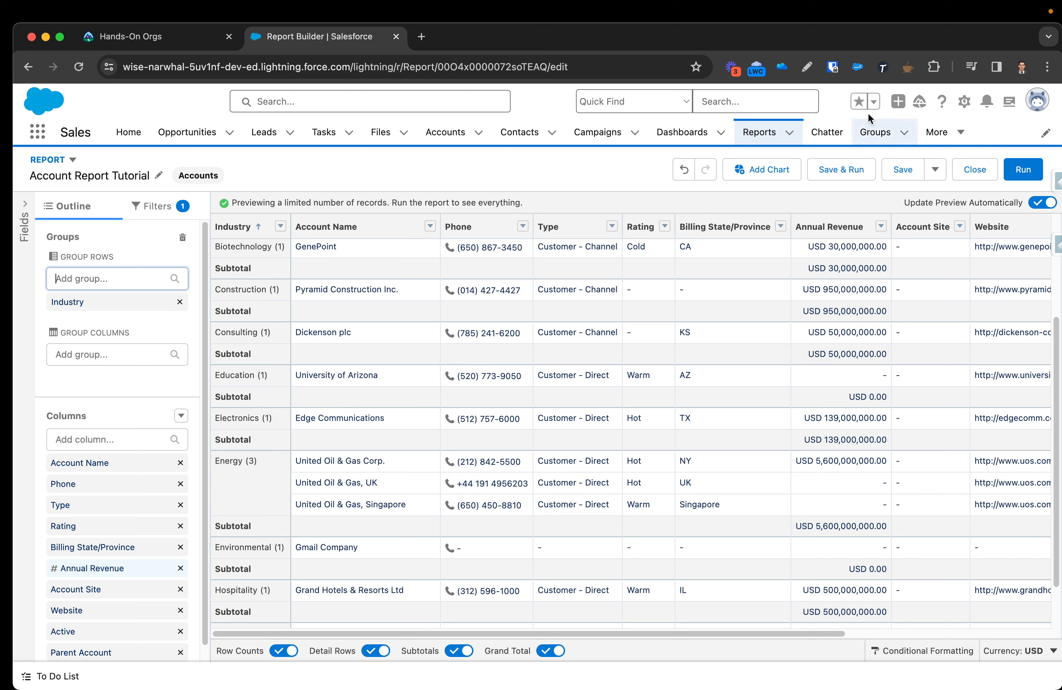
# Mark up the Education, Electronics, Energy and Environmental groups and several of their accounts with the page-drawing tool, and clear the drawing.
pyautogui.click(807, 68)
pyautogui.moveTo(233, 360)
pyautogui.mouseDown()
pyautogui.moveTo(207, 376)
pyautogui.moveTo(292, 366)
pyautogui.moveTo(258, 360)
pyautogui.mouseUp()
pyautogui.moveTo(295, 388); pyautogui.dragTo(383, 392)
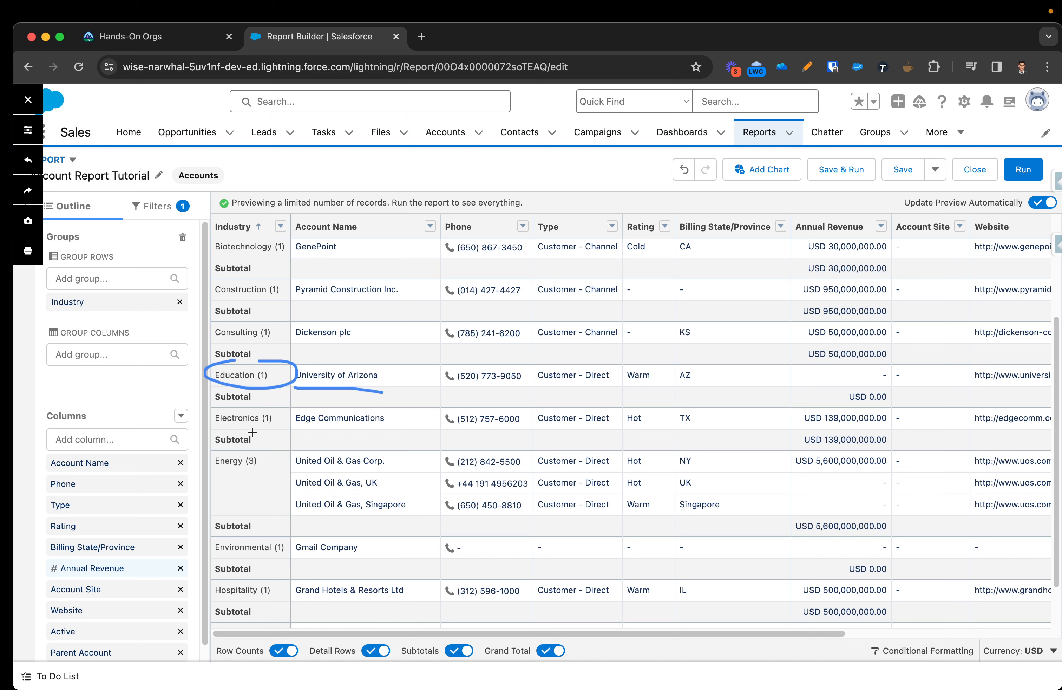
pyautogui.moveTo(249, 408)
pyautogui.mouseDown()
pyautogui.moveTo(214, 430)
pyautogui.moveTo(269, 404)
pyautogui.moveTo(379, 427)
pyautogui.mouseUp()
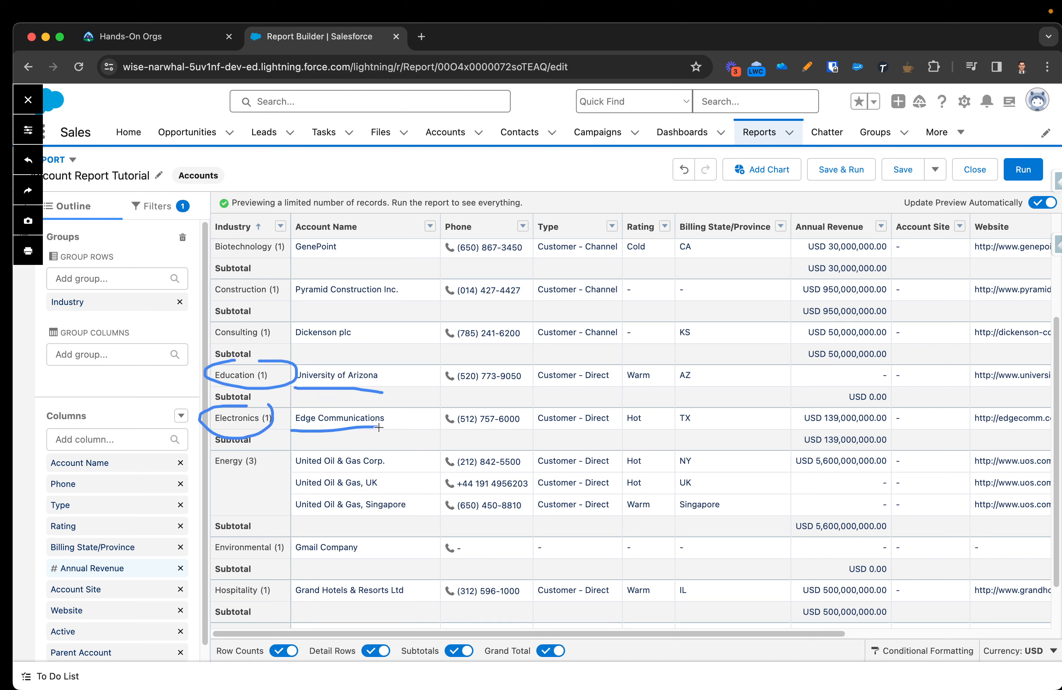
pyautogui.moveTo(254, 527)
pyautogui.mouseDown()
pyautogui.moveTo(228, 560)
pyautogui.moveTo(290, 547)
pyautogui.mouseUp()
pyautogui.moveTo(239, 455)
pyautogui.mouseDown()
pyautogui.moveTo(210, 465)
pyautogui.moveTo(257, 475)
pyautogui.mouseUp()
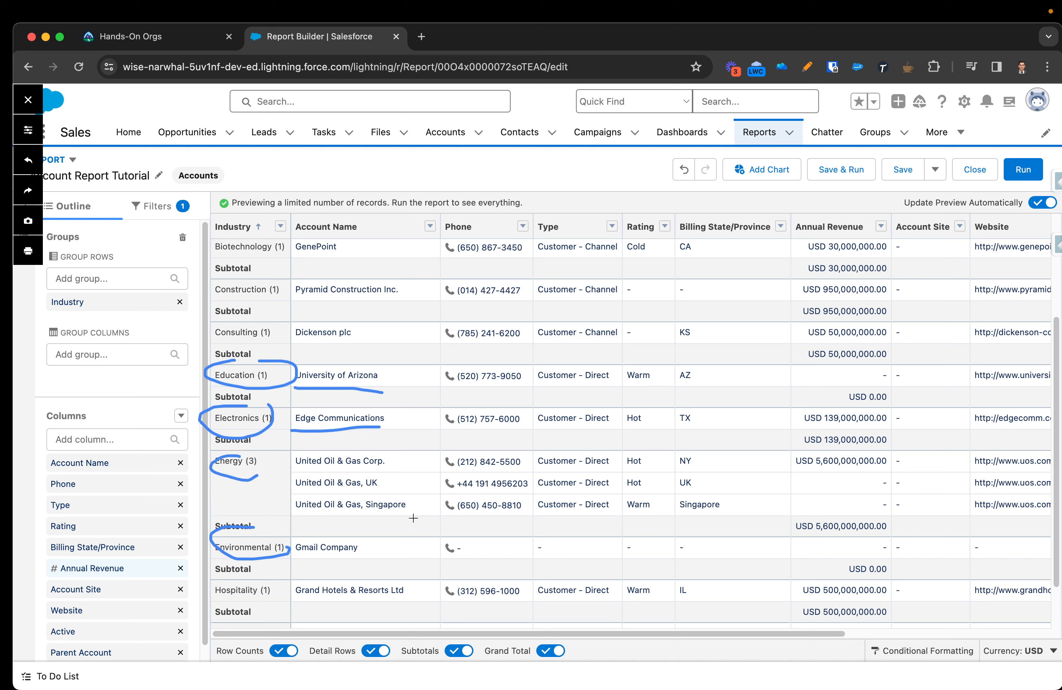
pyautogui.moveTo(454, 532)
pyautogui.mouseDown()
pyautogui.moveTo(390, 437)
pyautogui.moveTo(303, 520)
pyautogui.moveTo(423, 534)
pyautogui.mouseUp()
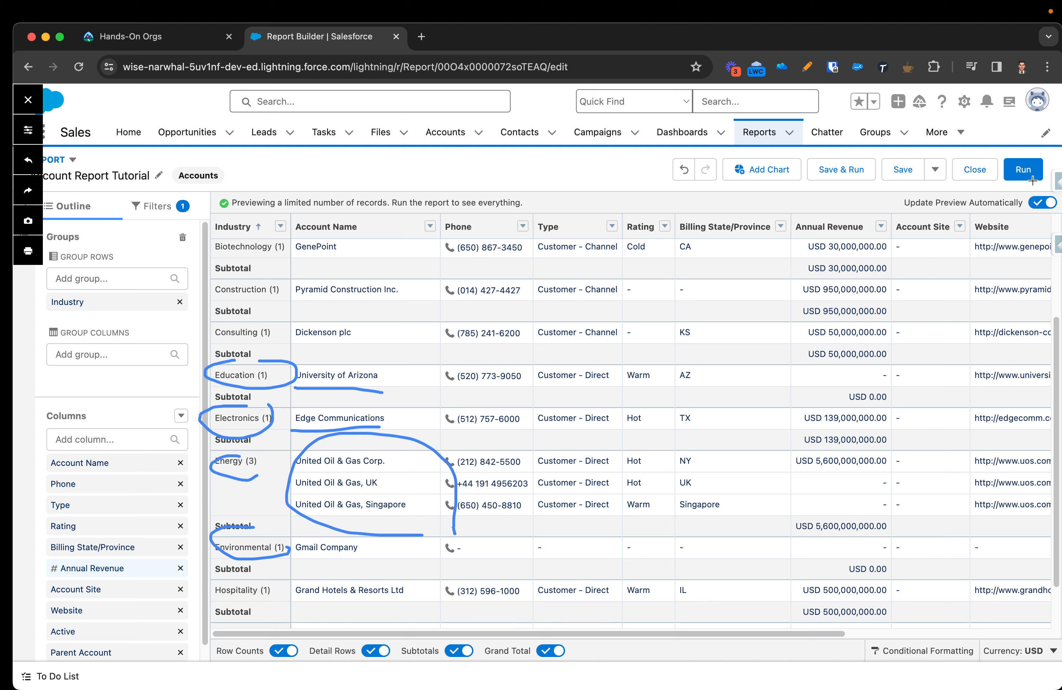
pyautogui.click(807, 68)
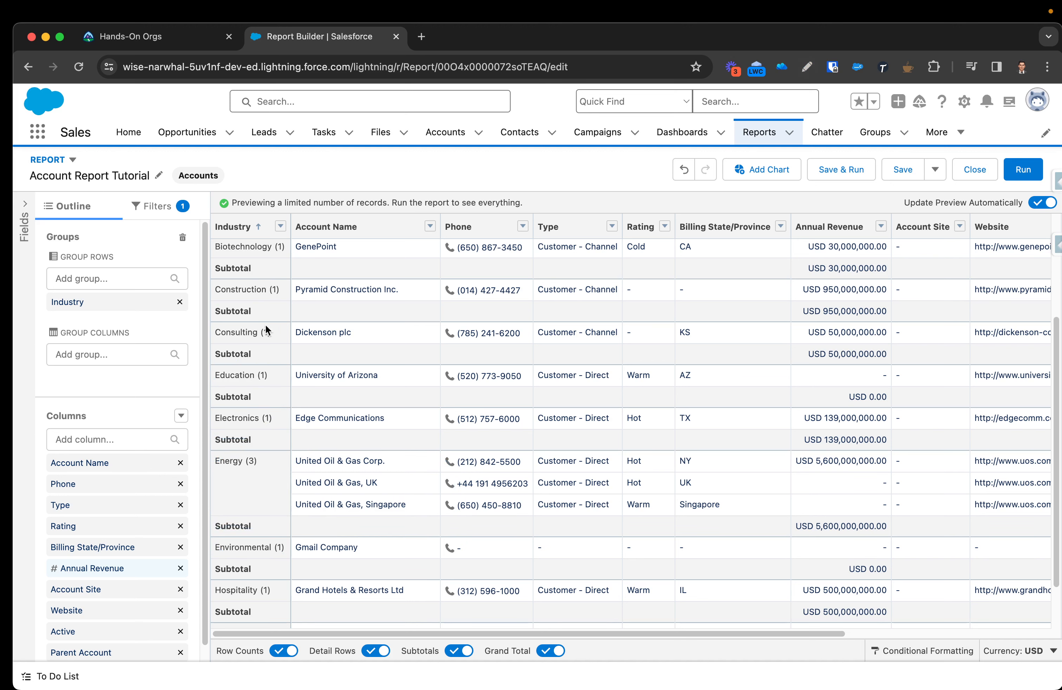
# Circle the total row's label and annual revenue sum and the row display options with the page-drawing tool, and clear the drawing.
pyautogui.scroll(4, 287, 354)
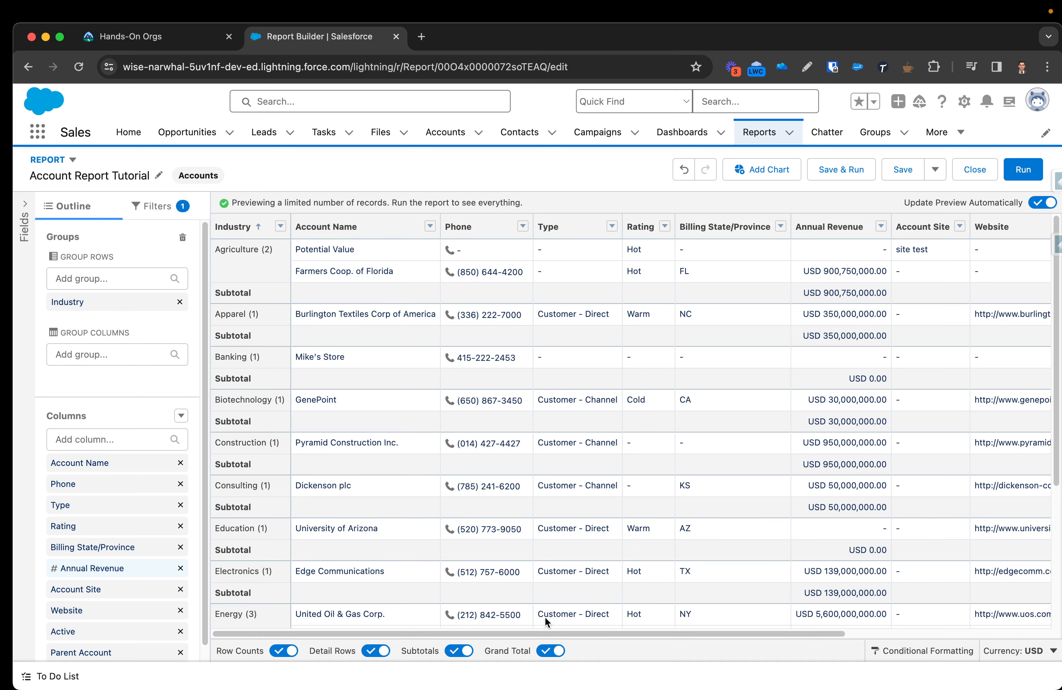
pyautogui.scroll(-5, 545, 616)
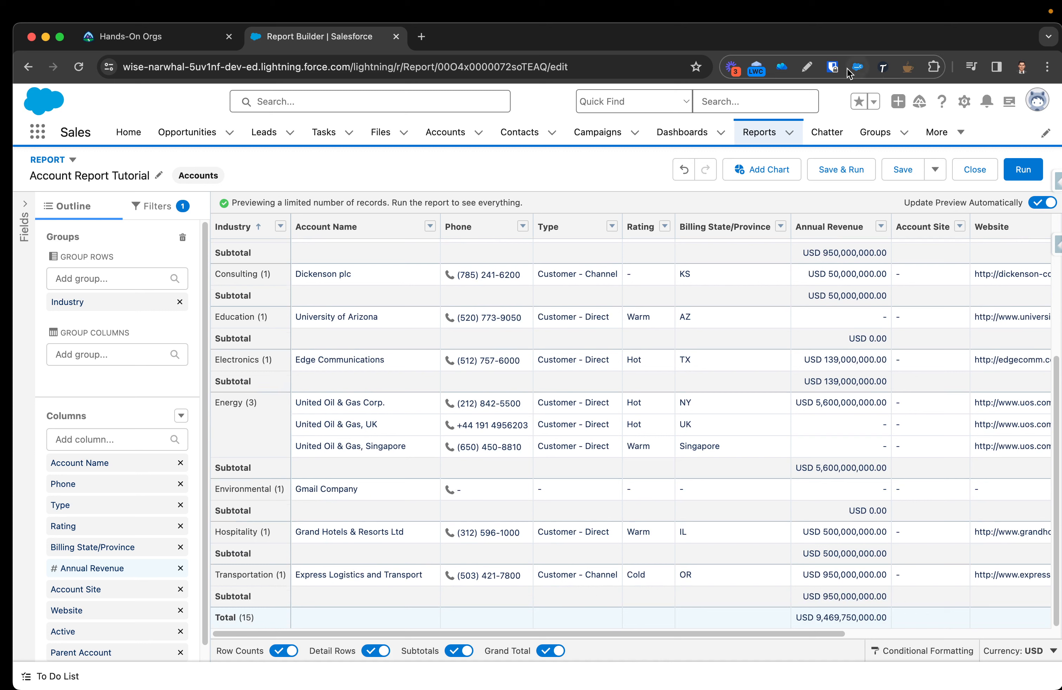
pyautogui.click(807, 67)
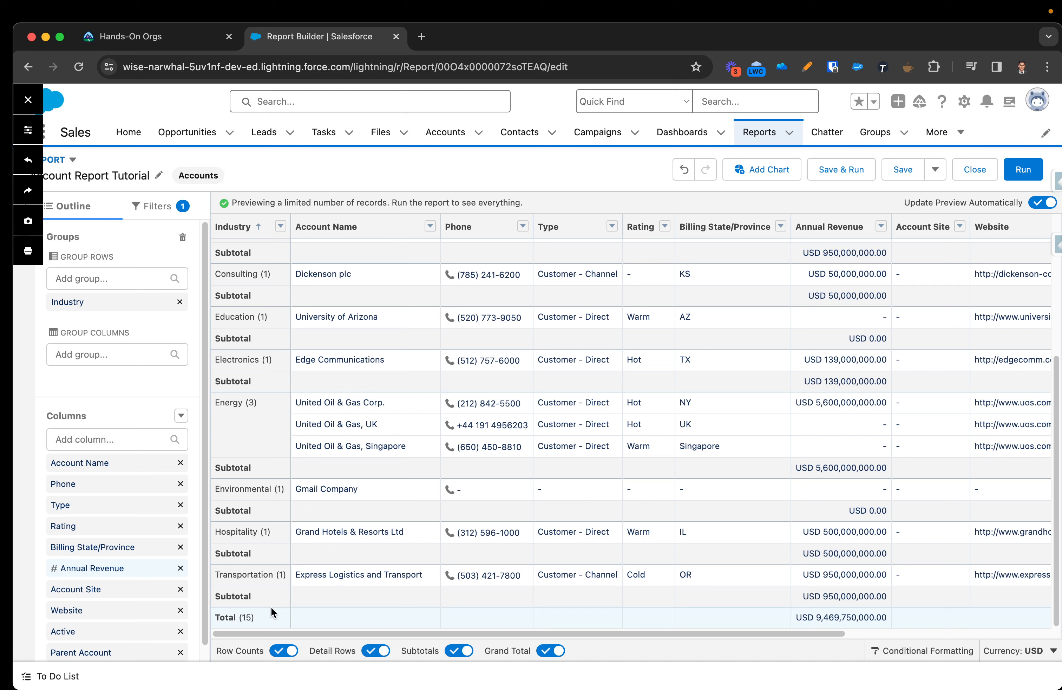
pyautogui.click(806, 68)
pyautogui.click(807, 68)
pyautogui.moveTo(237, 604)
pyautogui.mouseDown()
pyautogui.moveTo(208, 615)
pyautogui.moveTo(262, 629)
pyautogui.moveTo(285, 618)
pyautogui.mouseUp()
pyautogui.moveTo(811, 603)
pyautogui.mouseDown()
pyautogui.moveTo(787, 627)
pyautogui.moveTo(913, 626)
pyautogui.moveTo(811, 612)
pyautogui.mouseUp()
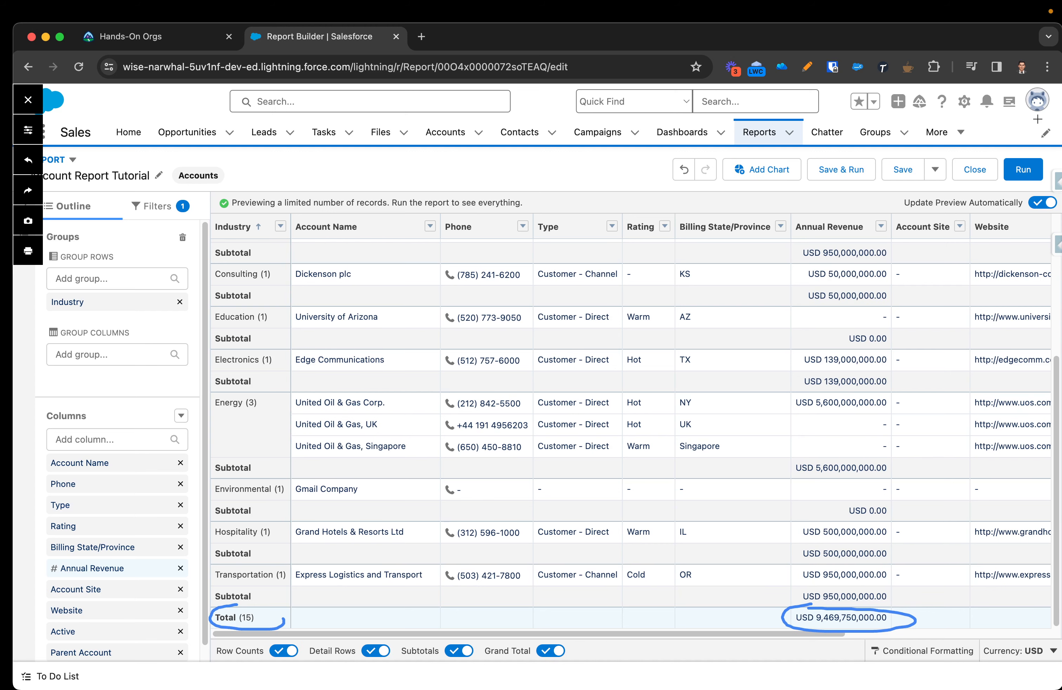
pyautogui.moveTo(220, 669)
pyautogui.mouseDown()
pyautogui.moveTo(584, 665)
pyautogui.moveTo(544, 637)
pyautogui.moveTo(367, 636)
pyautogui.moveTo(211, 652)
pyautogui.moveTo(220, 667)
pyautogui.mouseUp()
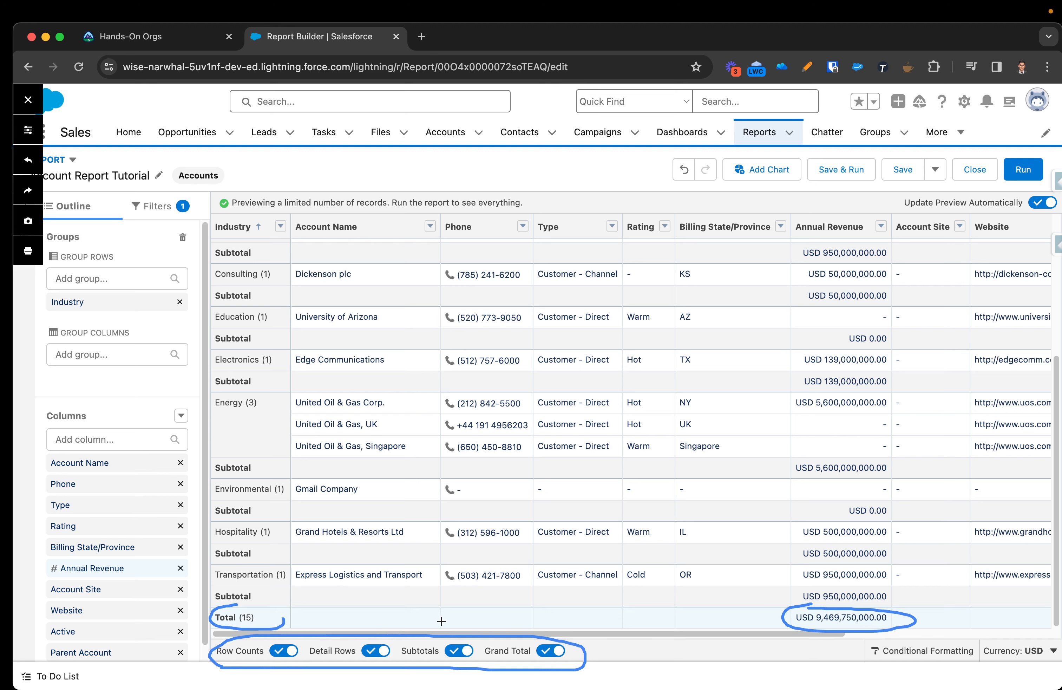
pyautogui.click(807, 66)
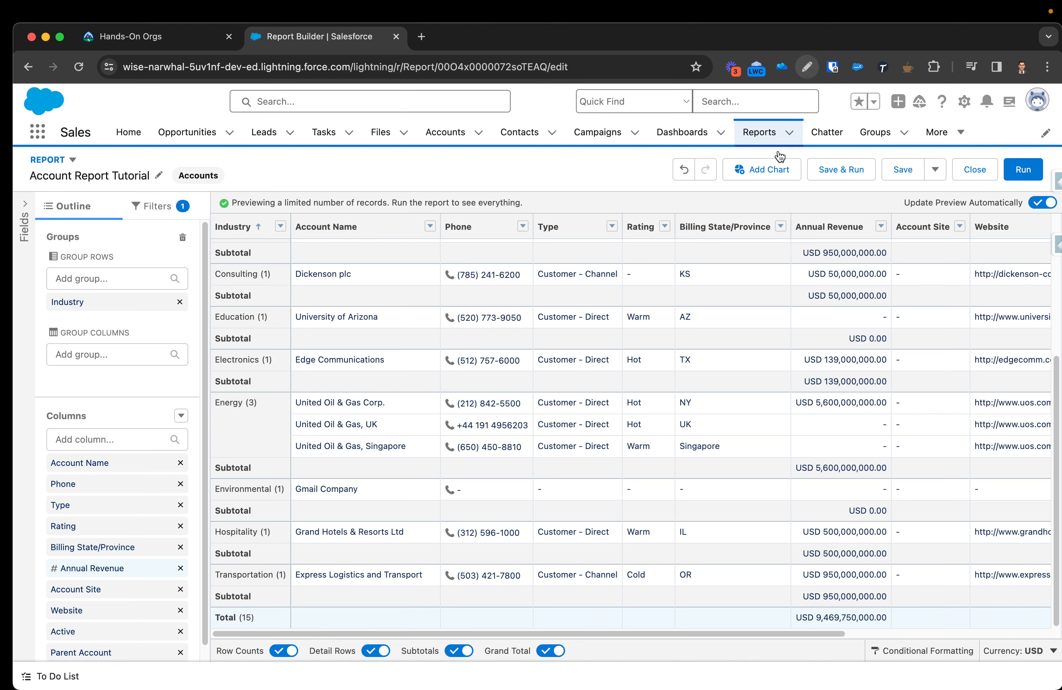
# Compare the industry groups and total row with and without row counts, and leave Row Counts off.
pyautogui.click(285, 652)
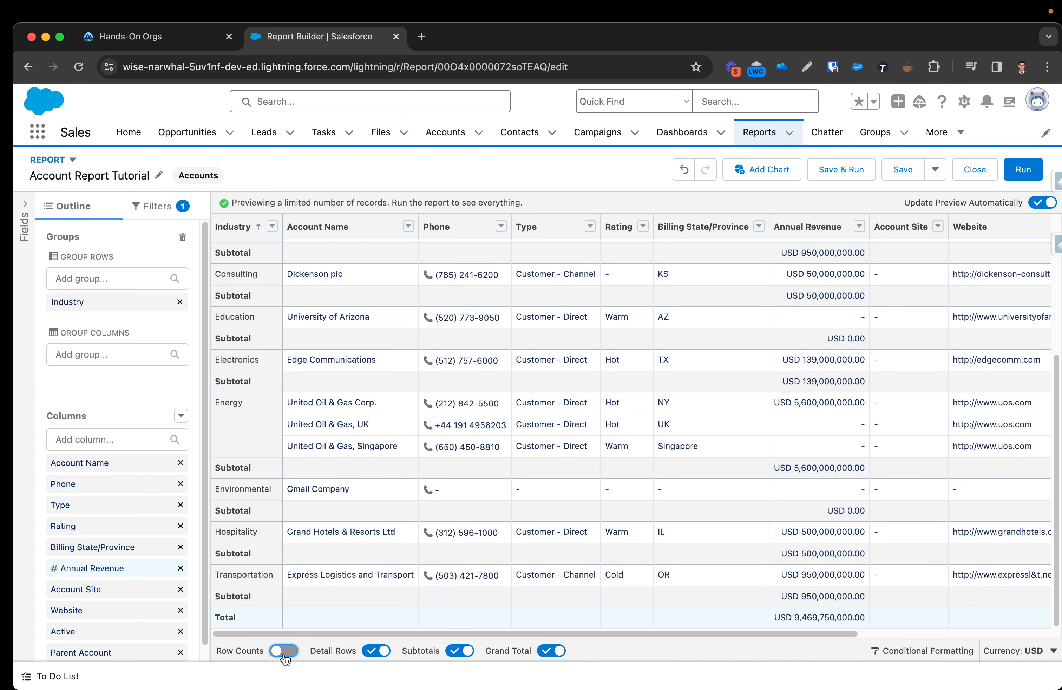
pyautogui.click(283, 650)
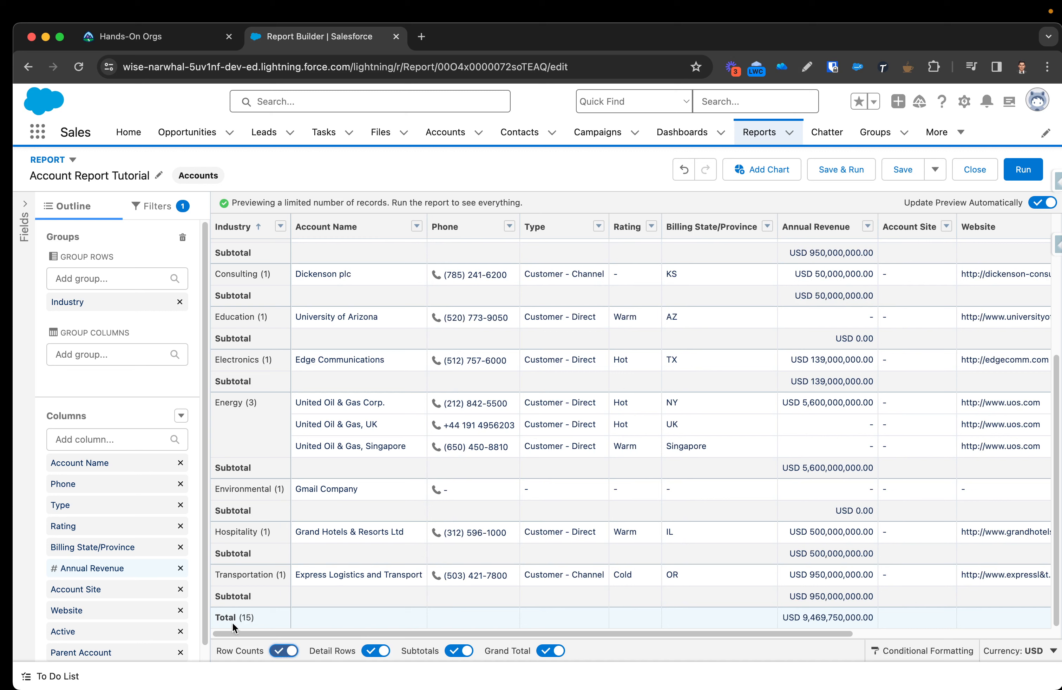
pyautogui.moveTo(238, 622); pyautogui.dragTo(255, 622)
pyautogui.moveTo(270, 579); pyautogui.dragTo(286, 580)
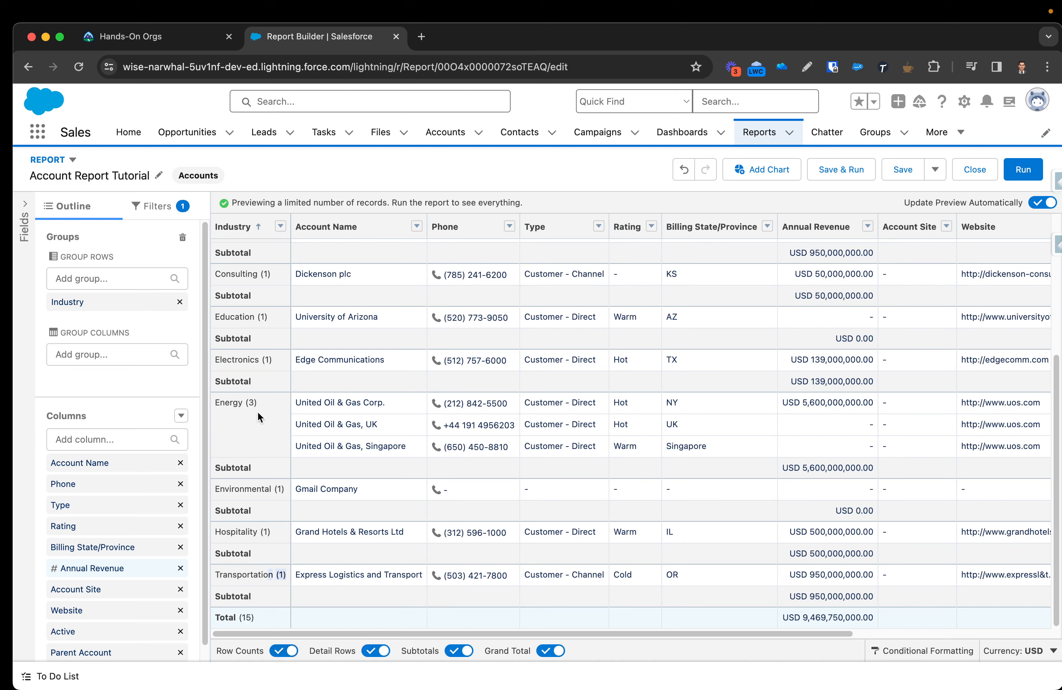
pyautogui.moveTo(252, 354); pyautogui.dragTo(276, 363)
pyautogui.moveTo(236, 617); pyautogui.dragTo(216, 619)
pyautogui.click(283, 651)
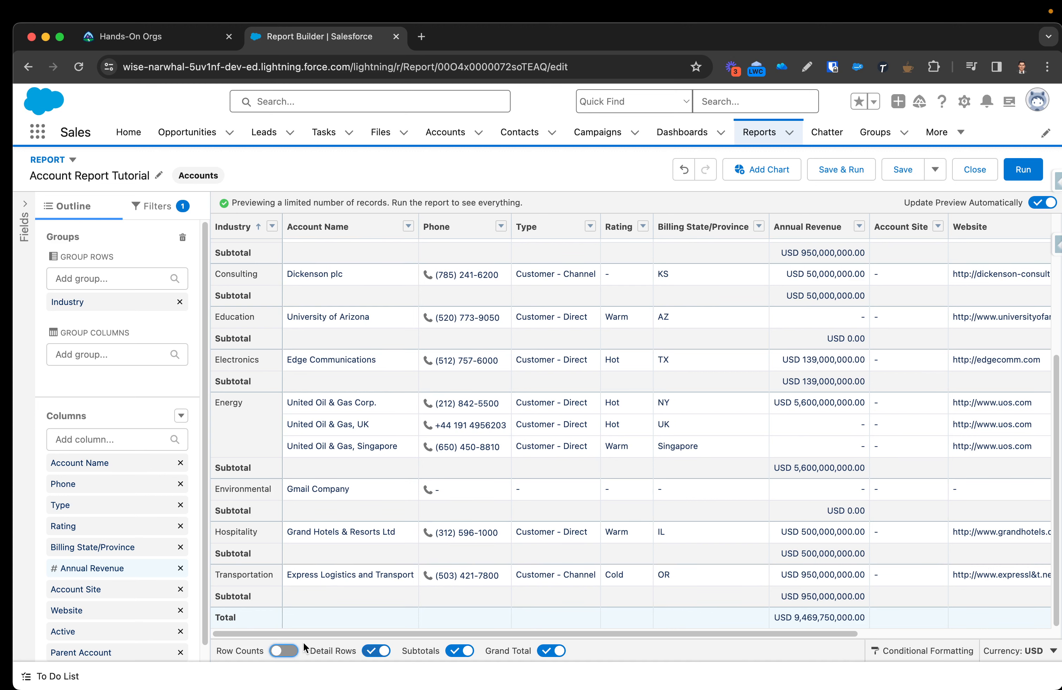
# Hide and restore the report's detail rows, and do the same with the industry subtotals.
pyautogui.click(376, 652)
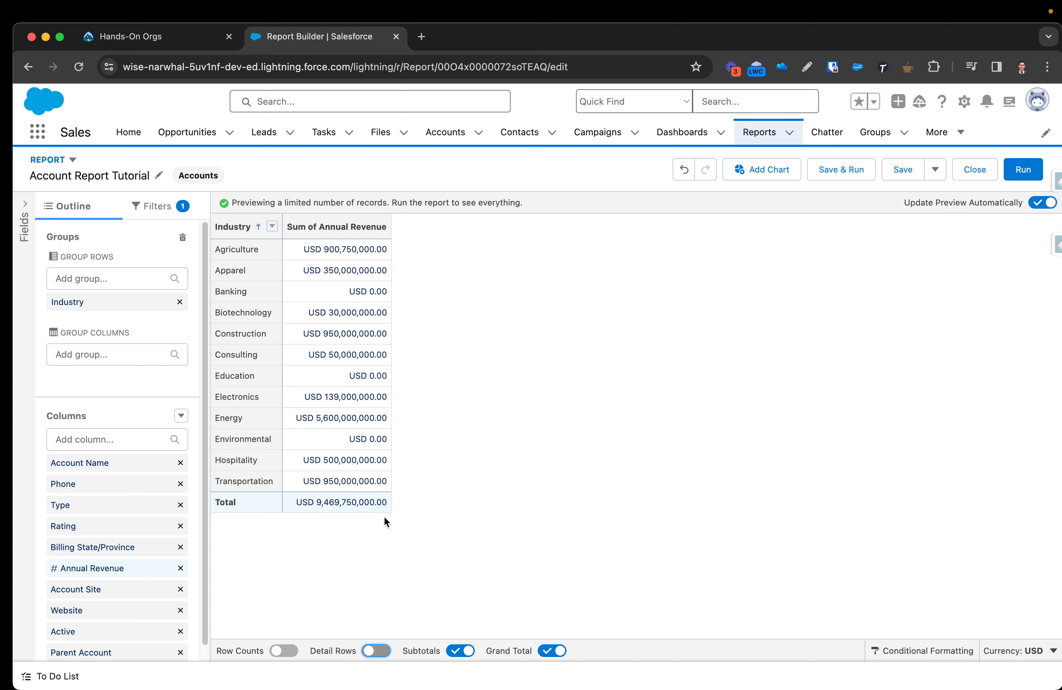
pyautogui.click(382, 653)
pyautogui.click(461, 654)
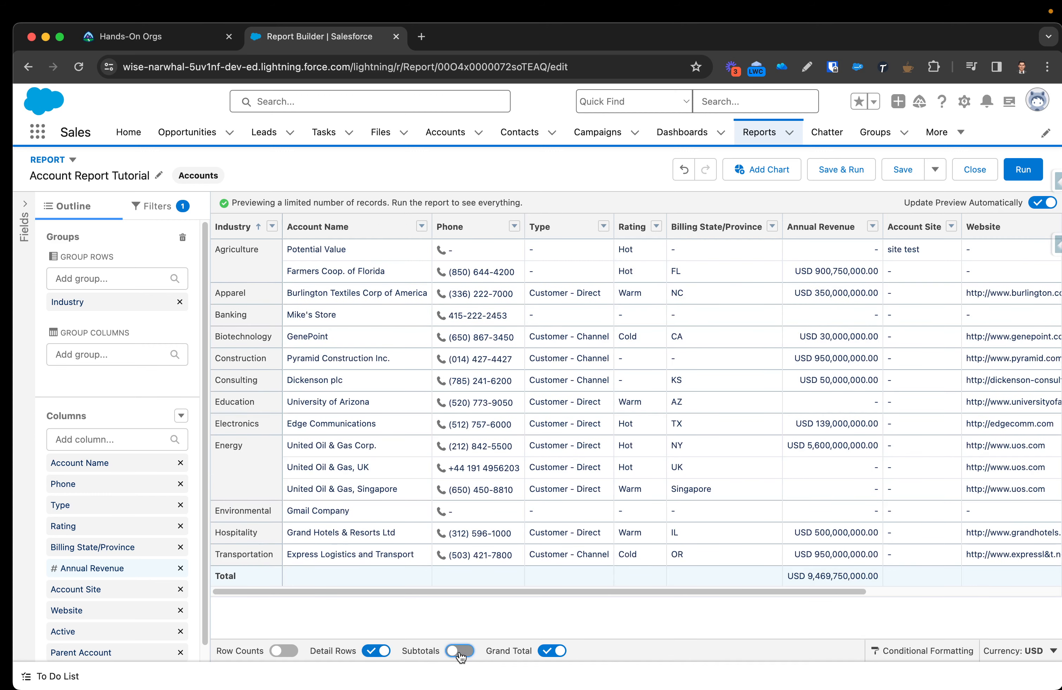
pyautogui.click(460, 653)
pyautogui.click(461, 654)
pyautogui.click(461, 654)
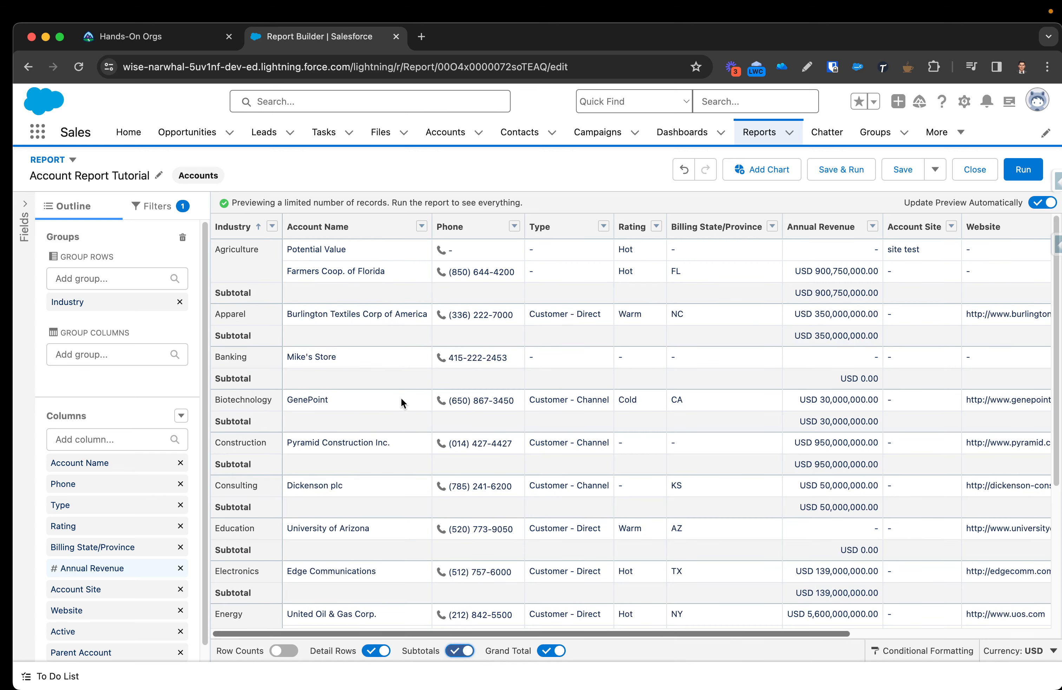
pyautogui.scroll(-5, 399, 473)
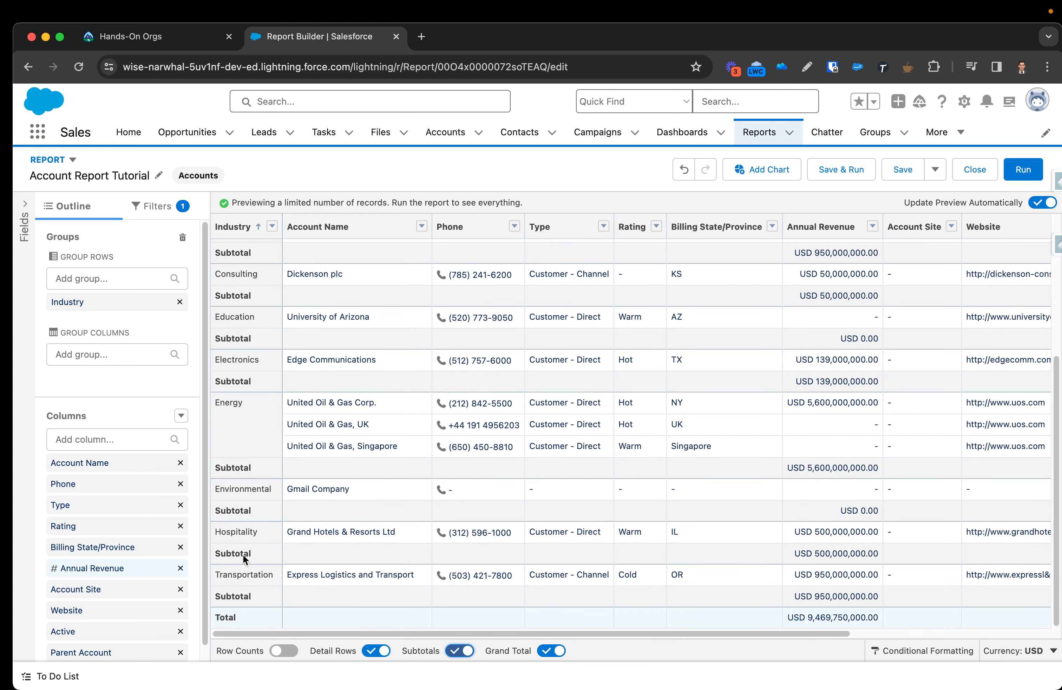
# Turn off the report's subtotals and save and run the report.
pyautogui.click(463, 652)
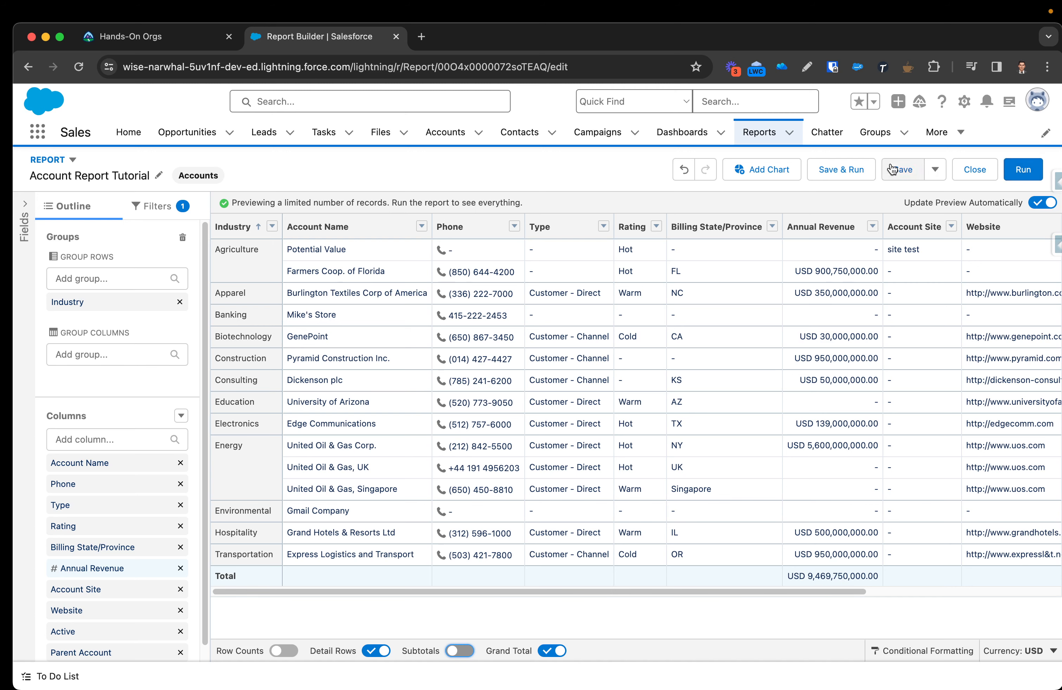
pyautogui.click(843, 169)
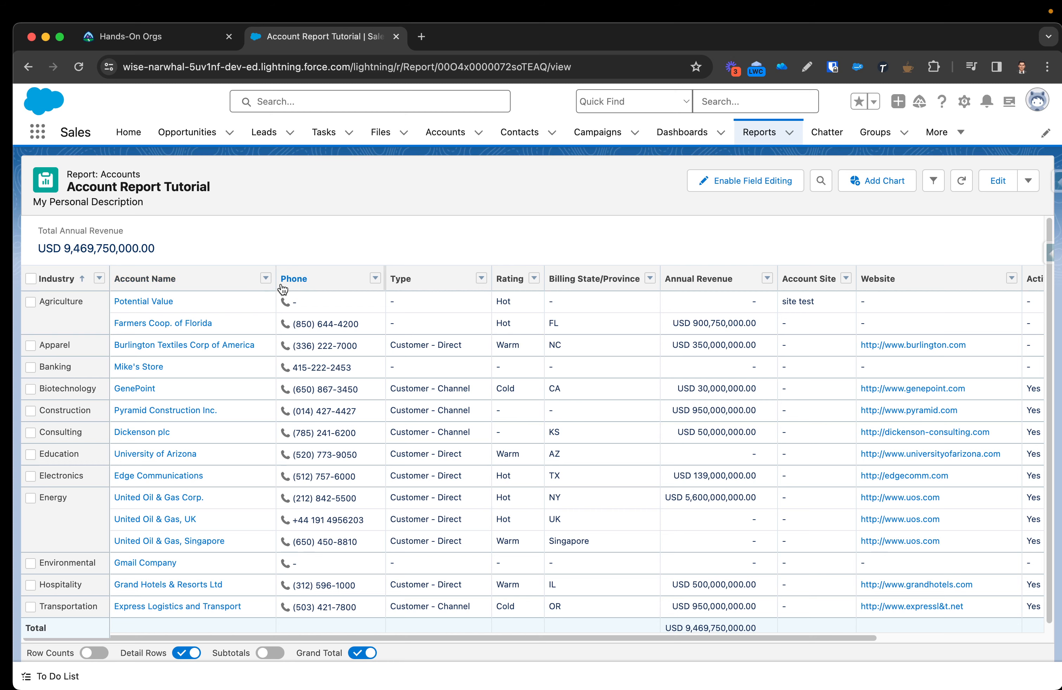
# Add a chart to the report, look over its bars and the rows below, and hide and show the chart again.
pyautogui.click(885, 183)
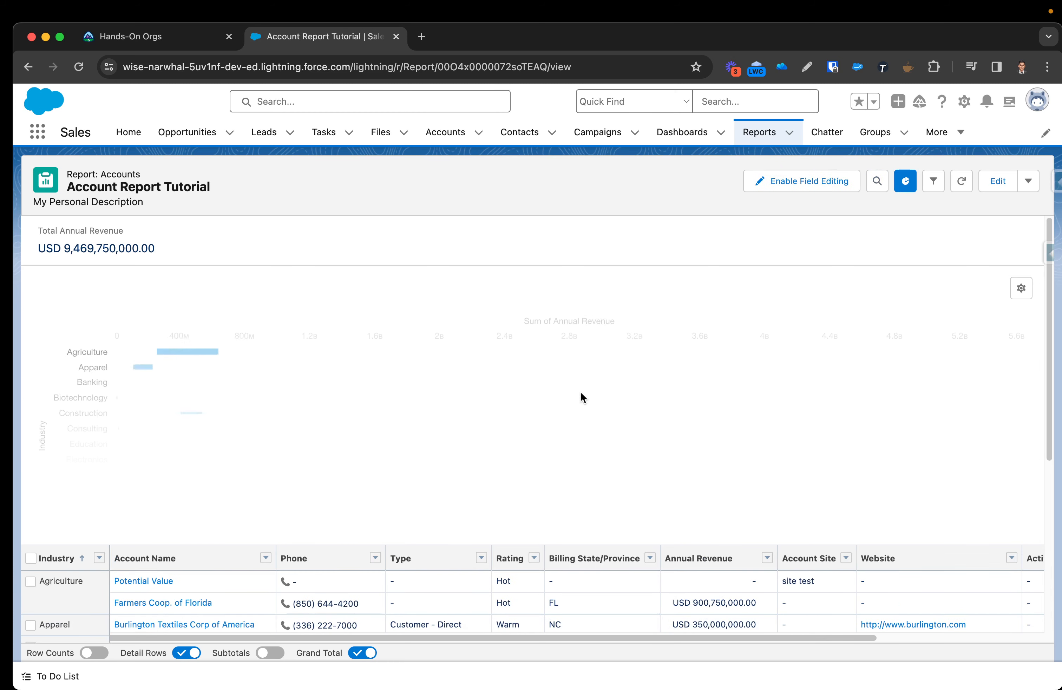
pyautogui.moveTo(308, 478)
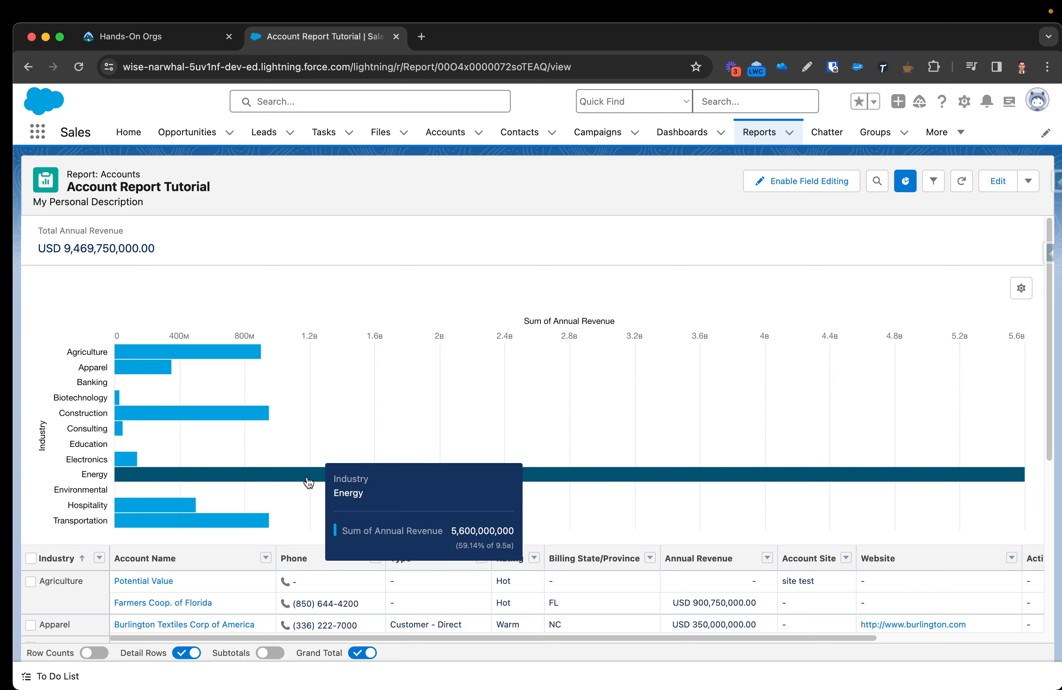
pyautogui.scroll(-3, 299, 481)
pyautogui.scroll(3, 299, 481)
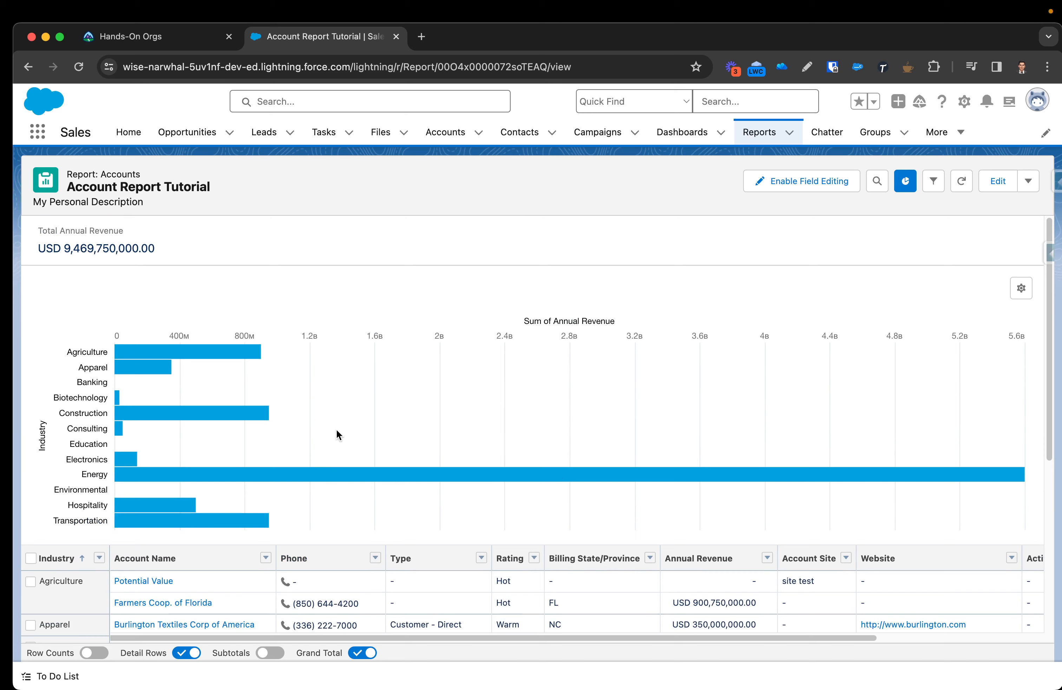
pyautogui.scroll(-5, 226, 475)
pyautogui.scroll(5, 234, 476)
pyautogui.click(905, 181)
pyautogui.click(906, 181)
# Display the report chart as a Donut and inspect the Energy slice's annual revenue.
pyautogui.click(1021, 293)
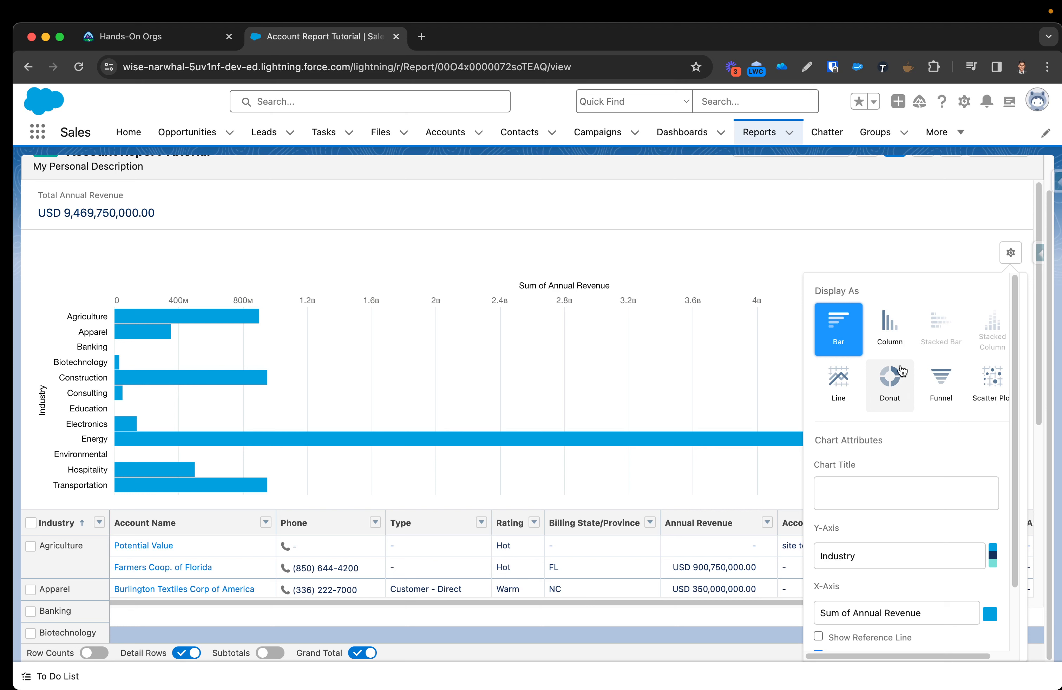
pyautogui.click(892, 391)
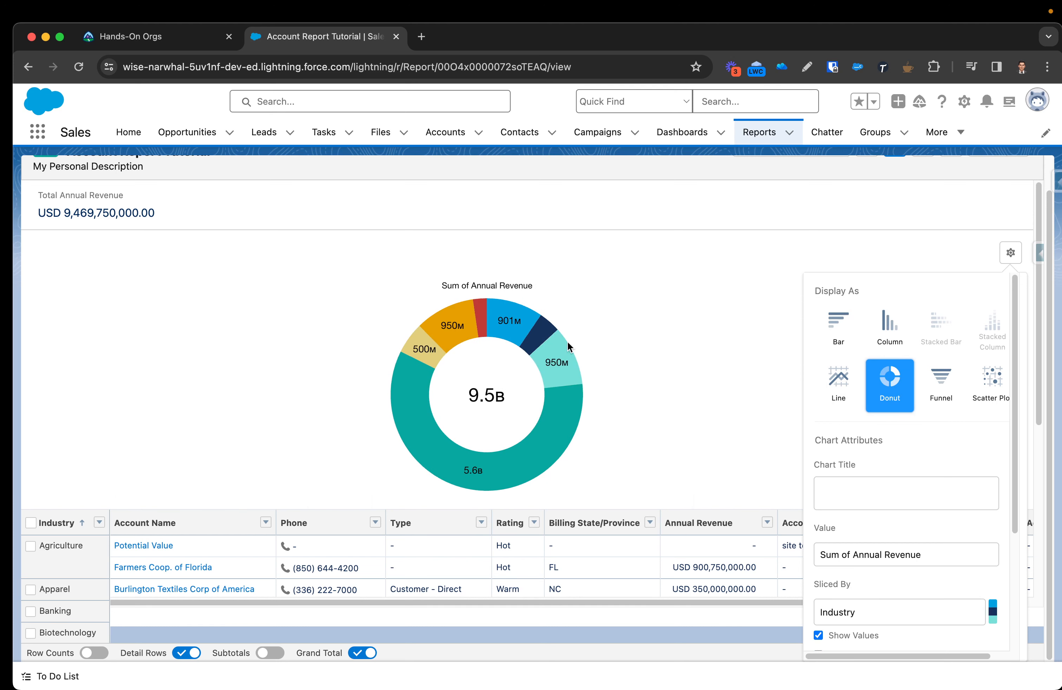
pyautogui.click(1020, 244)
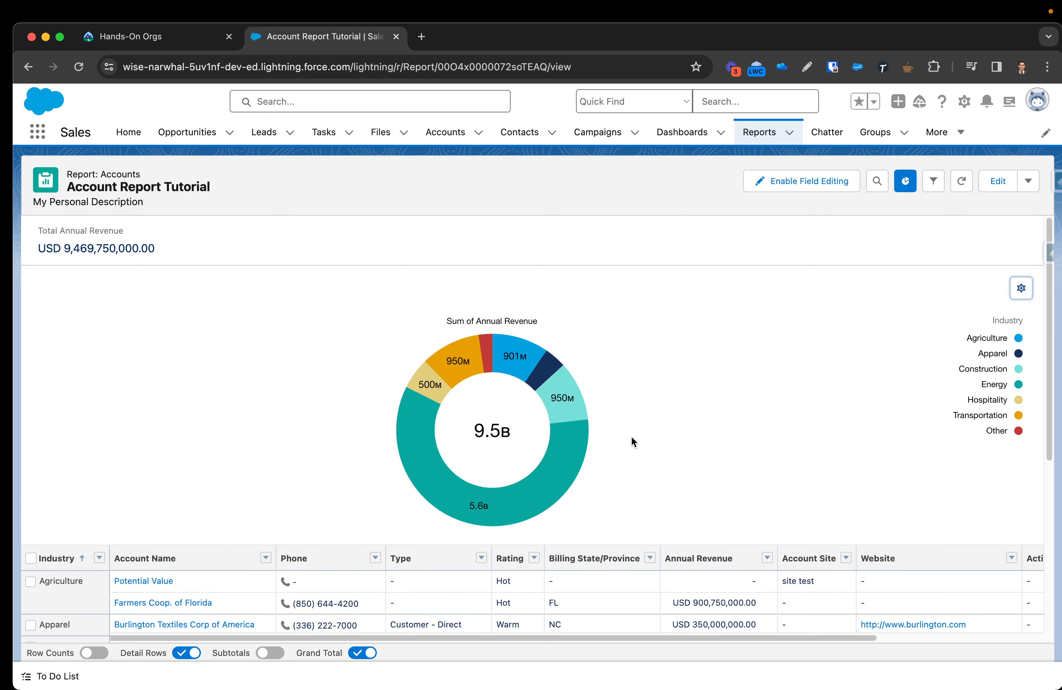
pyautogui.moveTo(509, 507)
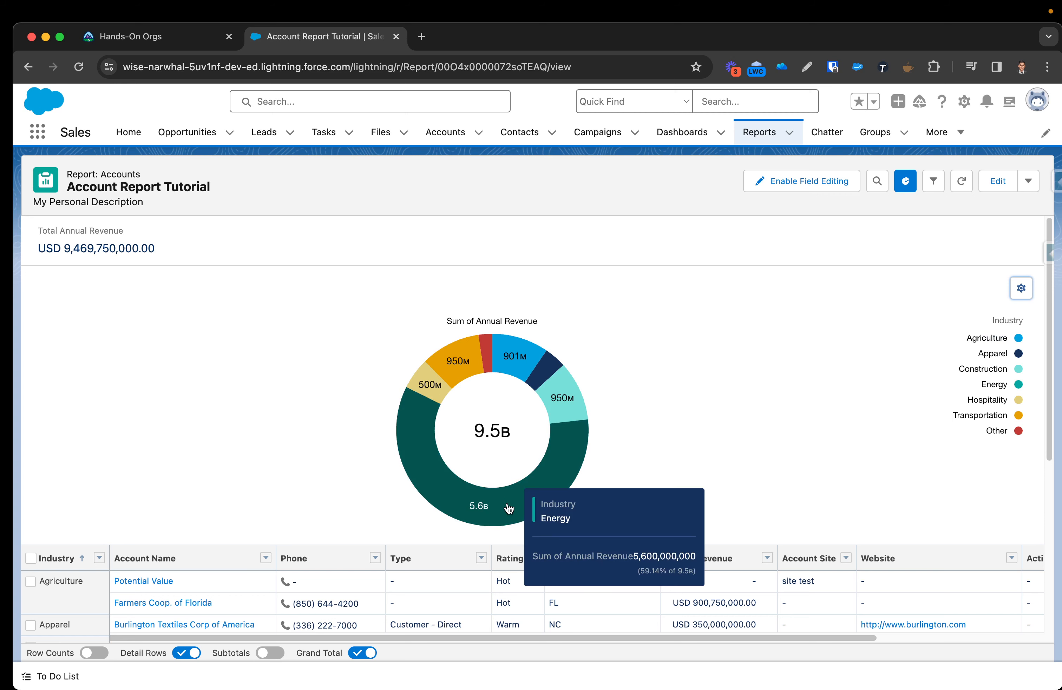
# Examine the donut chart's attributes, including the available Value and Sliced By choices, against the report's grouping.
pyautogui.click(1020, 288)
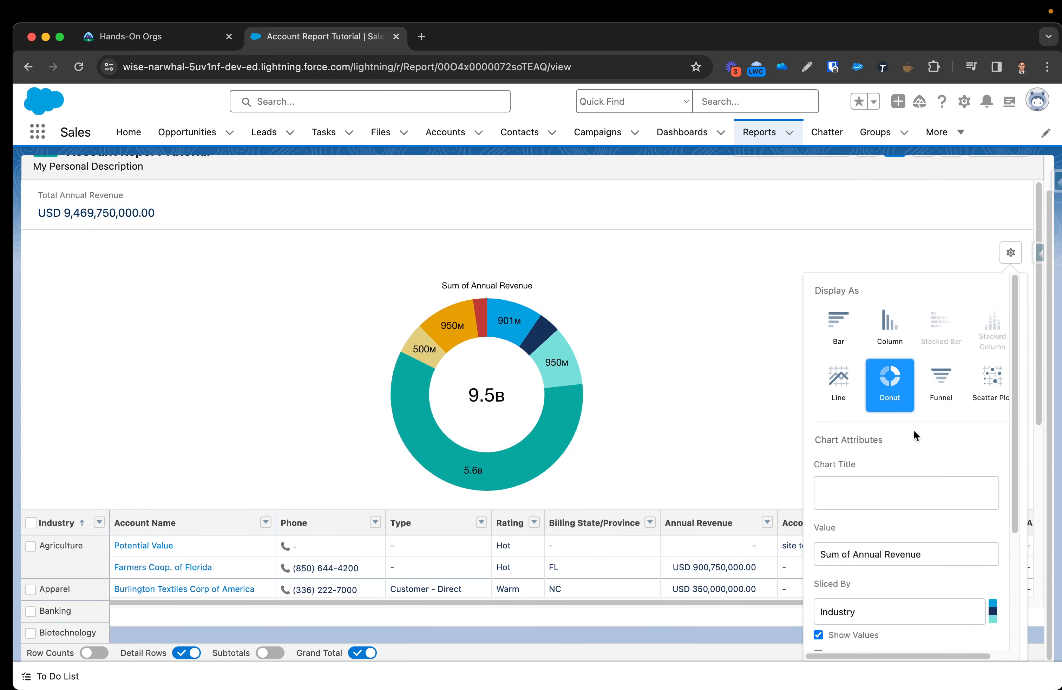
pyautogui.scroll(-3, 913, 433)
pyautogui.click(936, 448)
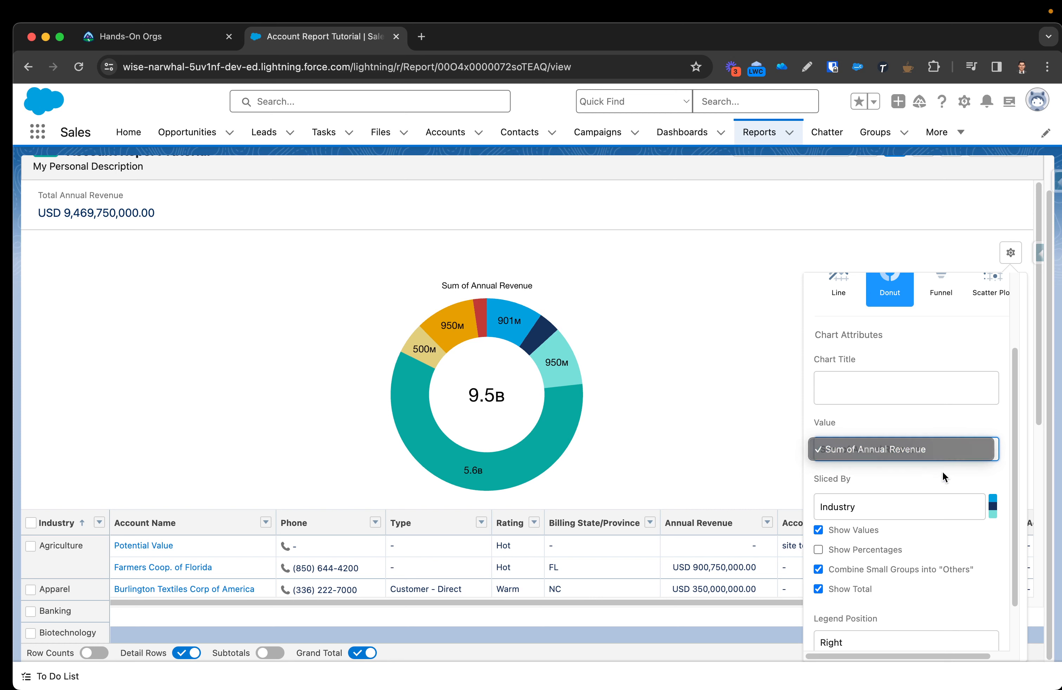
pyautogui.click(927, 468)
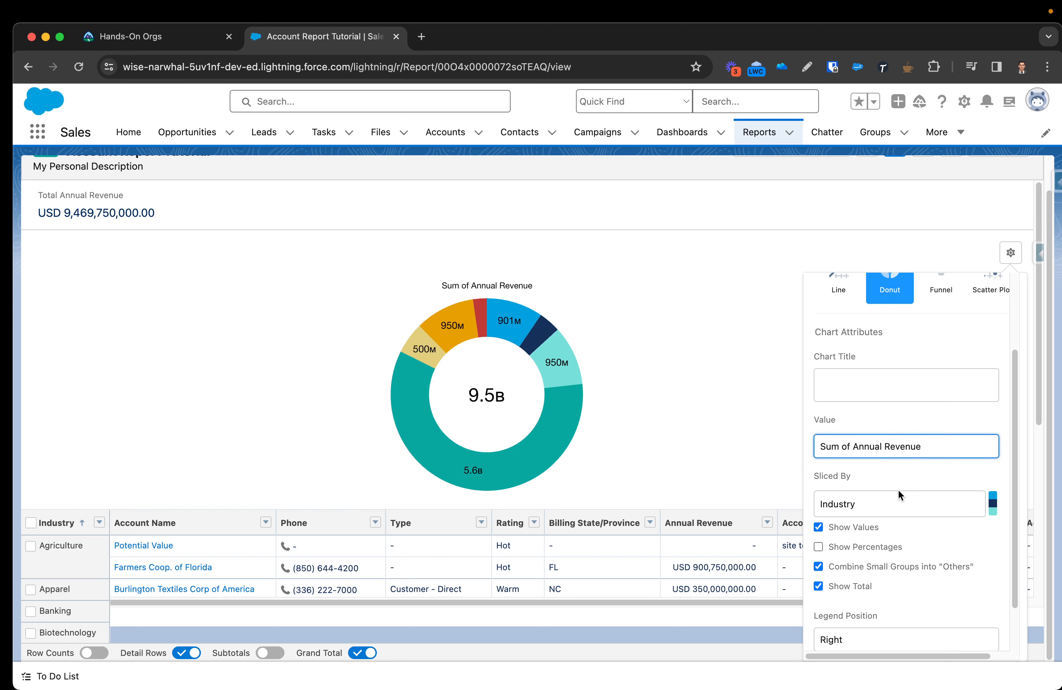
pyautogui.click(902, 502)
pyautogui.click(884, 505)
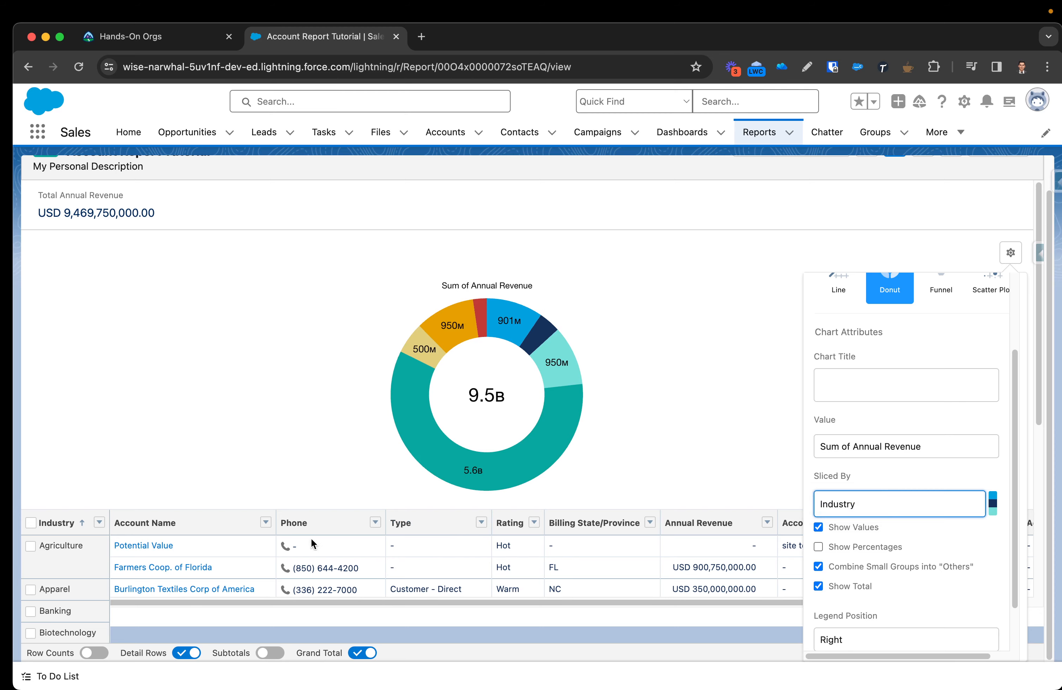
pyautogui.scroll(-5, 192, 558)
pyautogui.scroll(6, 560, 521)
pyautogui.moveTo(448, 499)
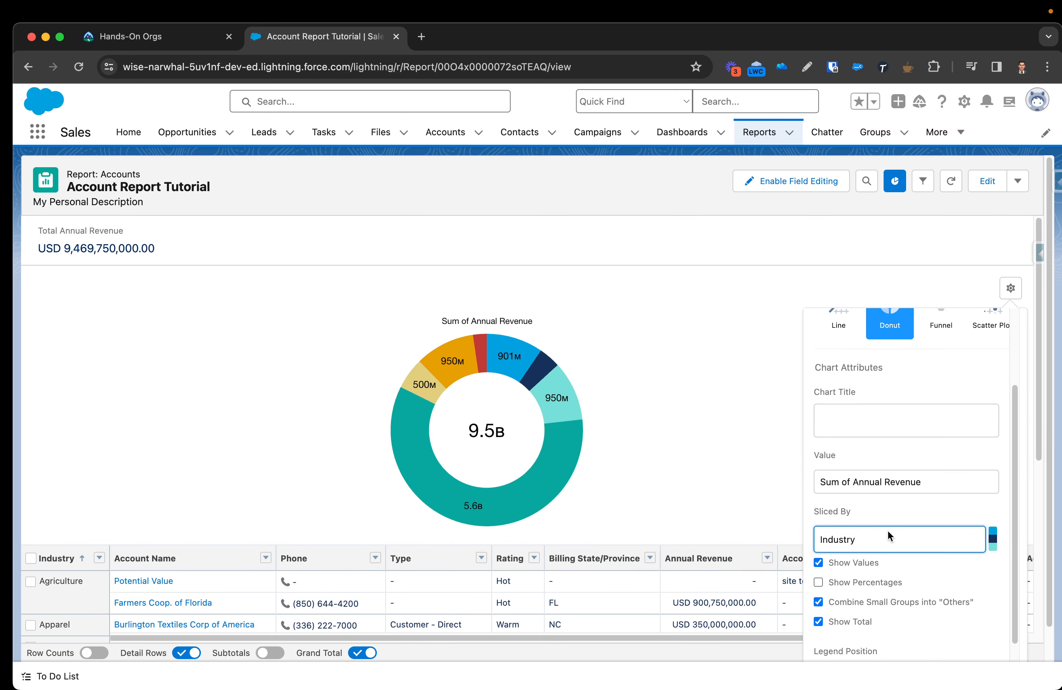
# Change the chart's display type from Donut to Bar and close the chart properties.
pyautogui.scroll(5, 902, 365)
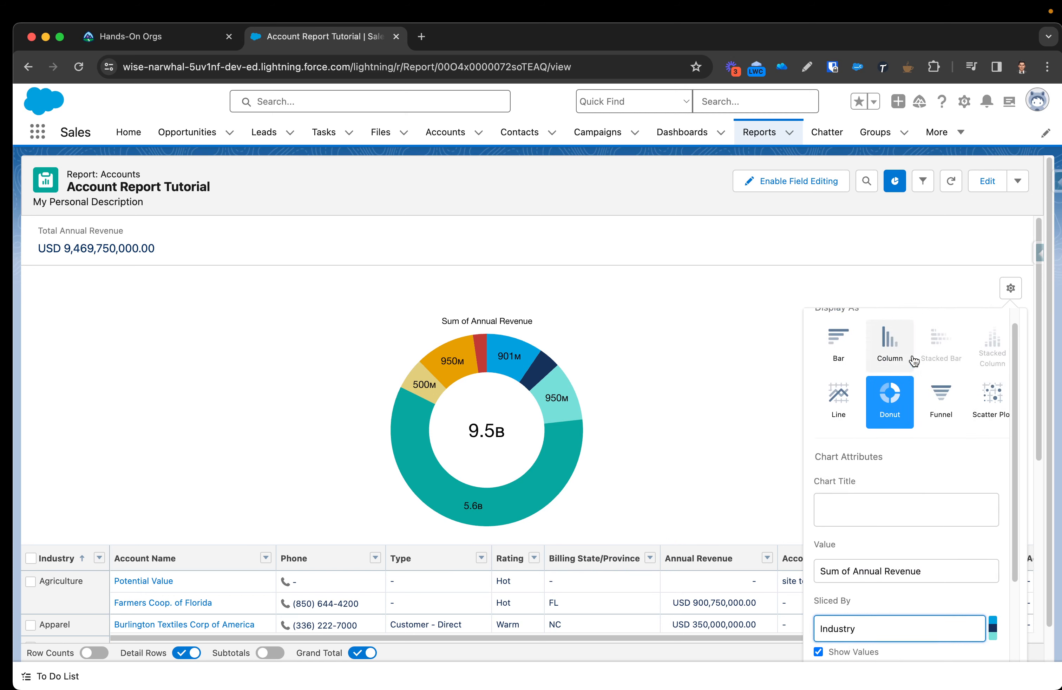
pyautogui.click(840, 361)
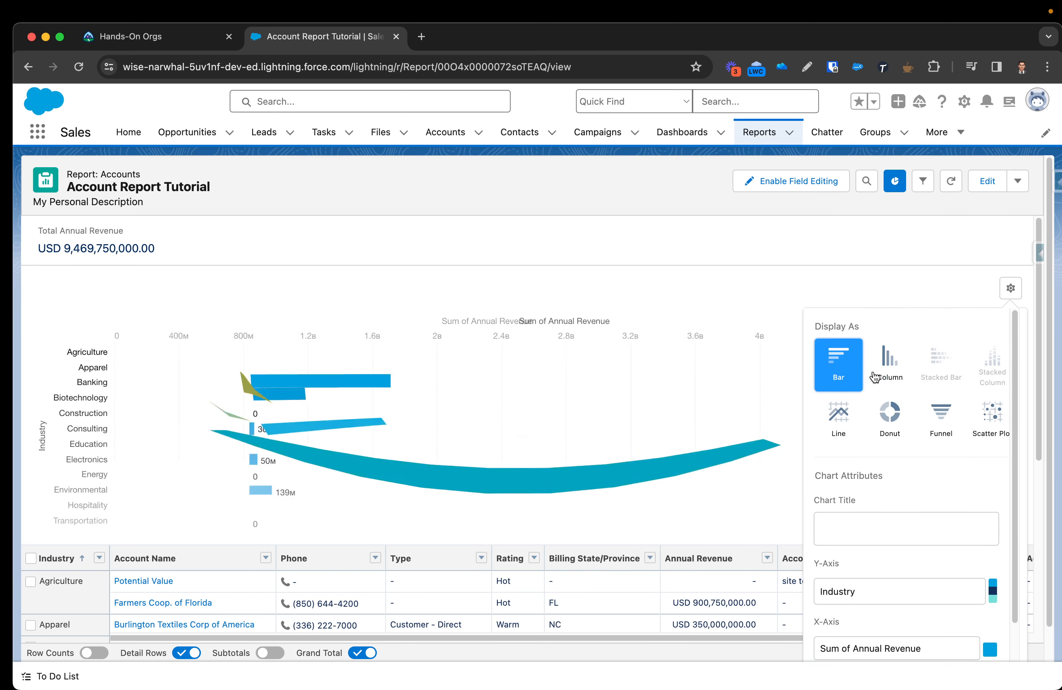
pyautogui.click(668, 254)
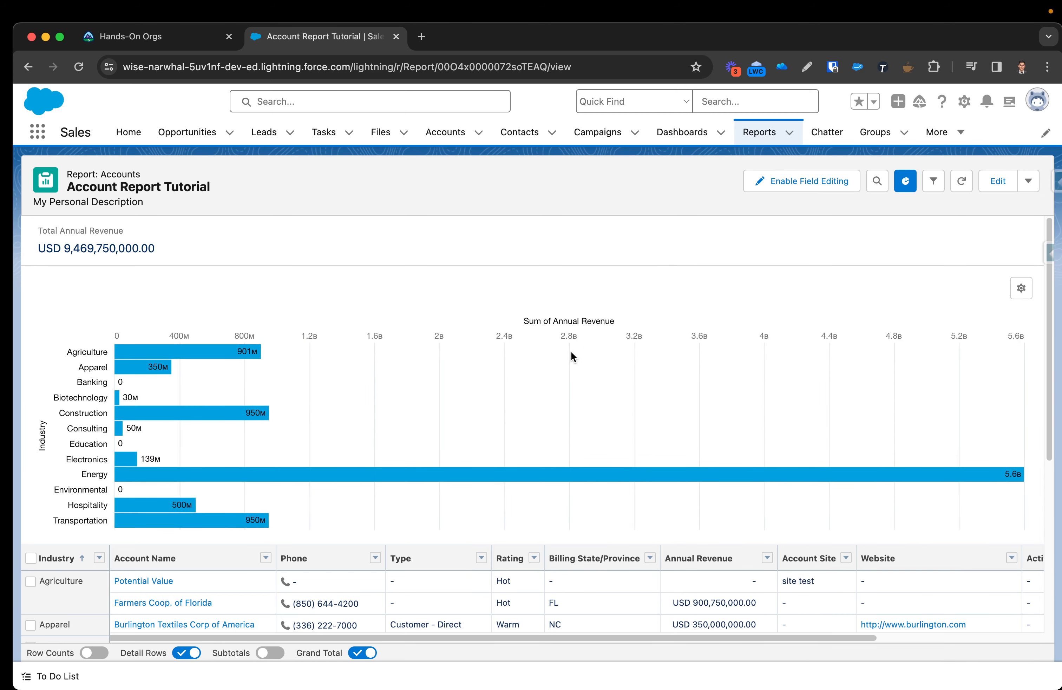
# Set the bar colour for Sum of Annual Revenue on the chart's X-Axis to red and look over the recoloured chart.
pyautogui.click(1021, 288)
pyautogui.scroll(-2, 918, 492)
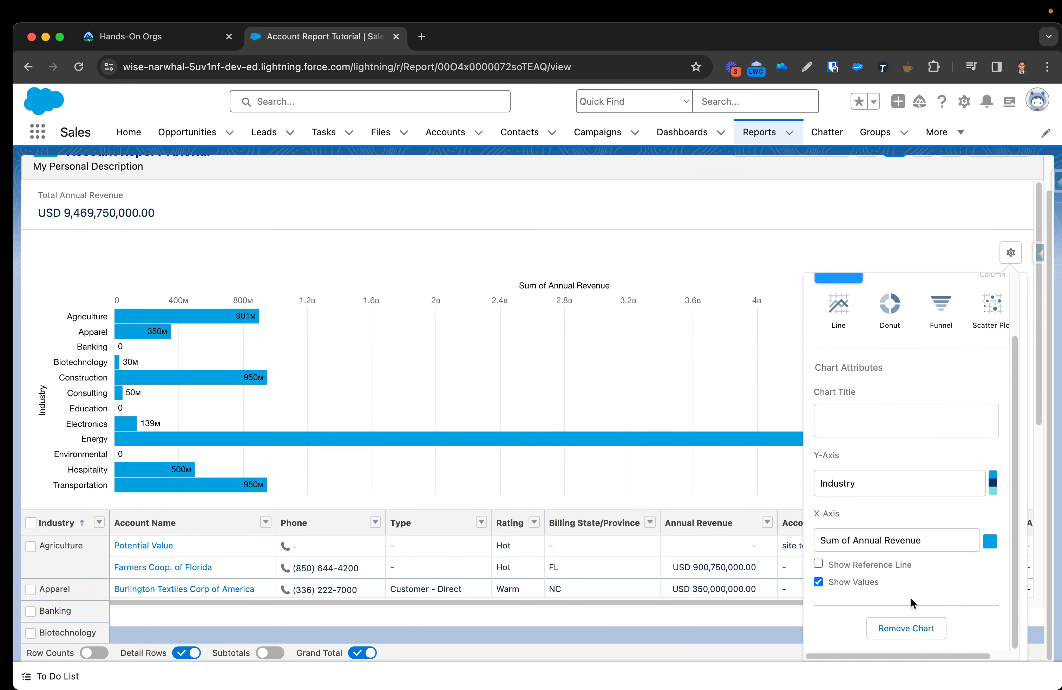
pyautogui.scroll(4, 910, 600)
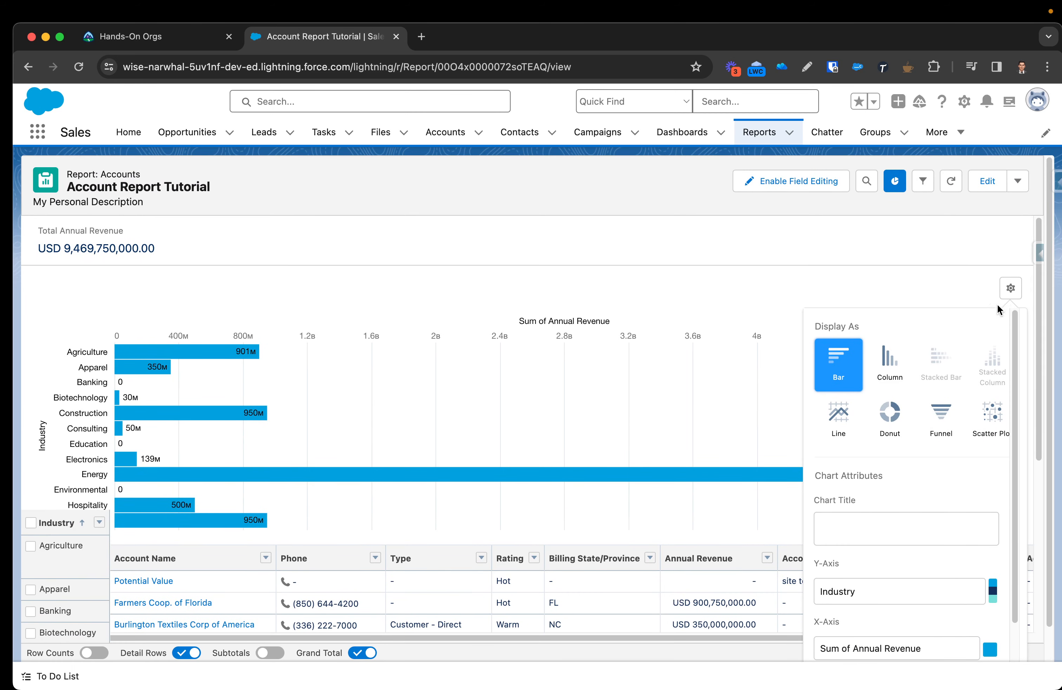
pyautogui.scroll(-2, 964, 539)
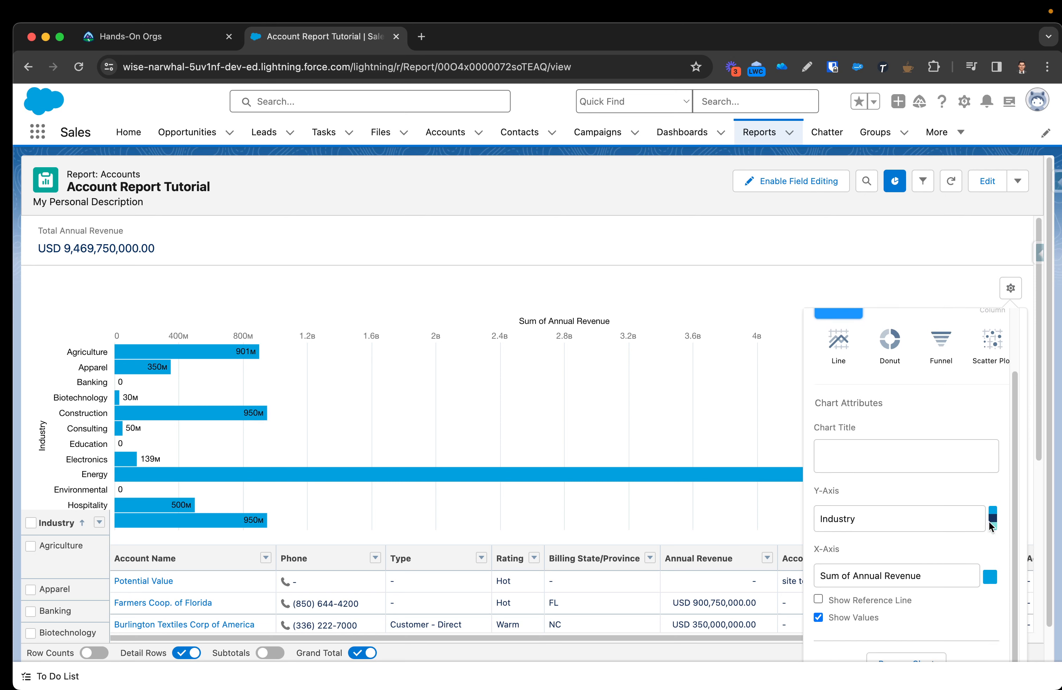
pyautogui.click(988, 577)
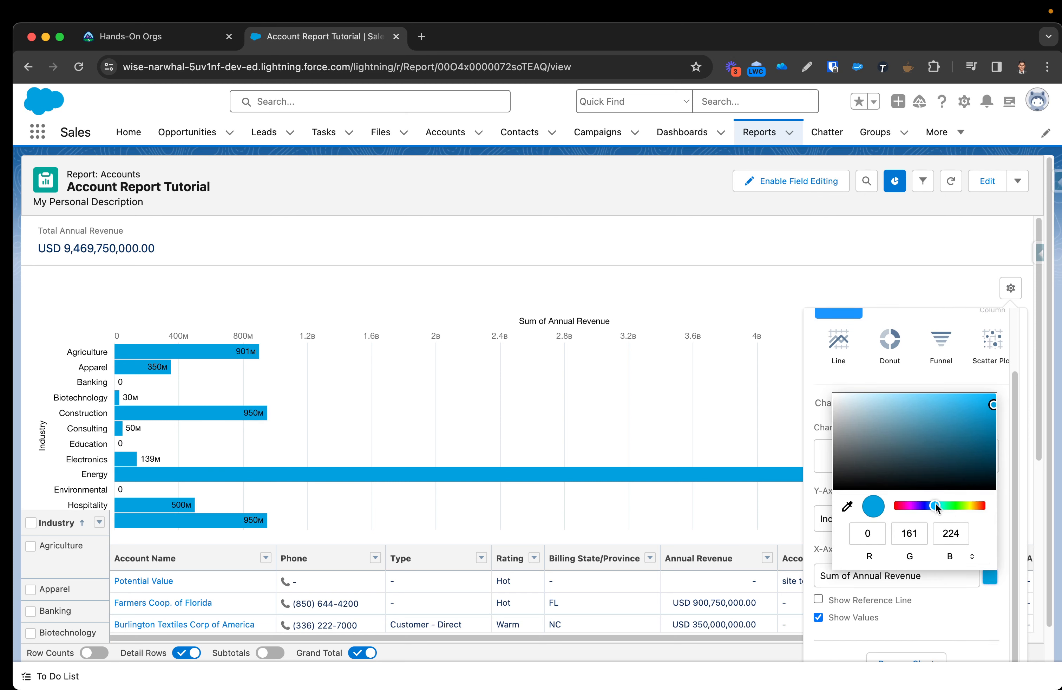
pyautogui.moveTo(935, 503); pyautogui.dragTo(984, 510)
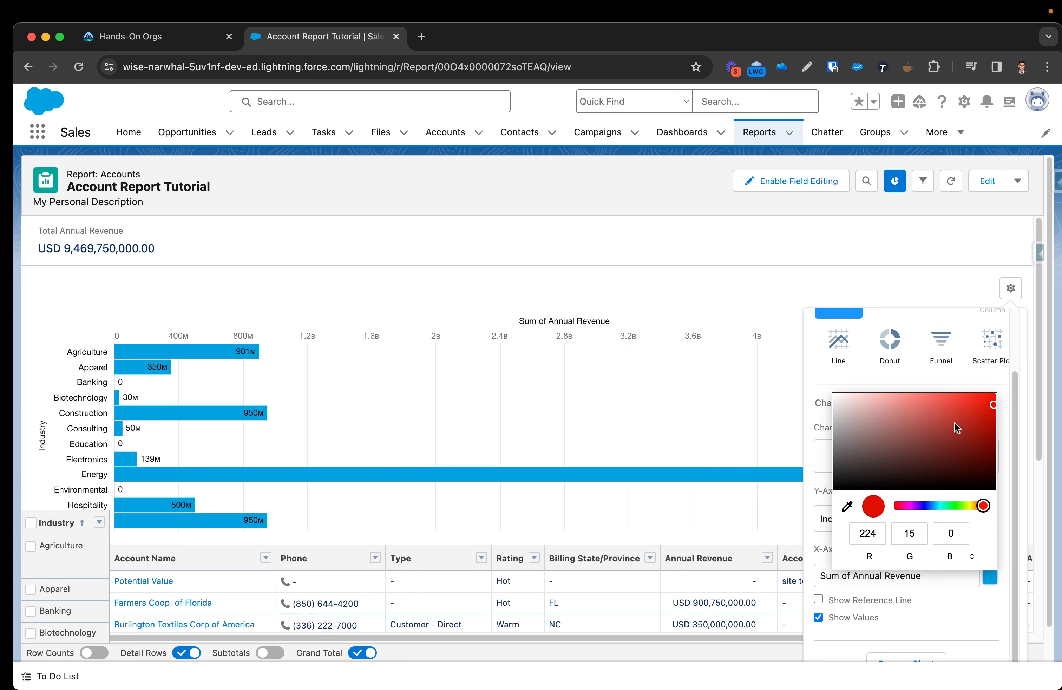
pyautogui.click(964, 410)
pyautogui.click(820, 407)
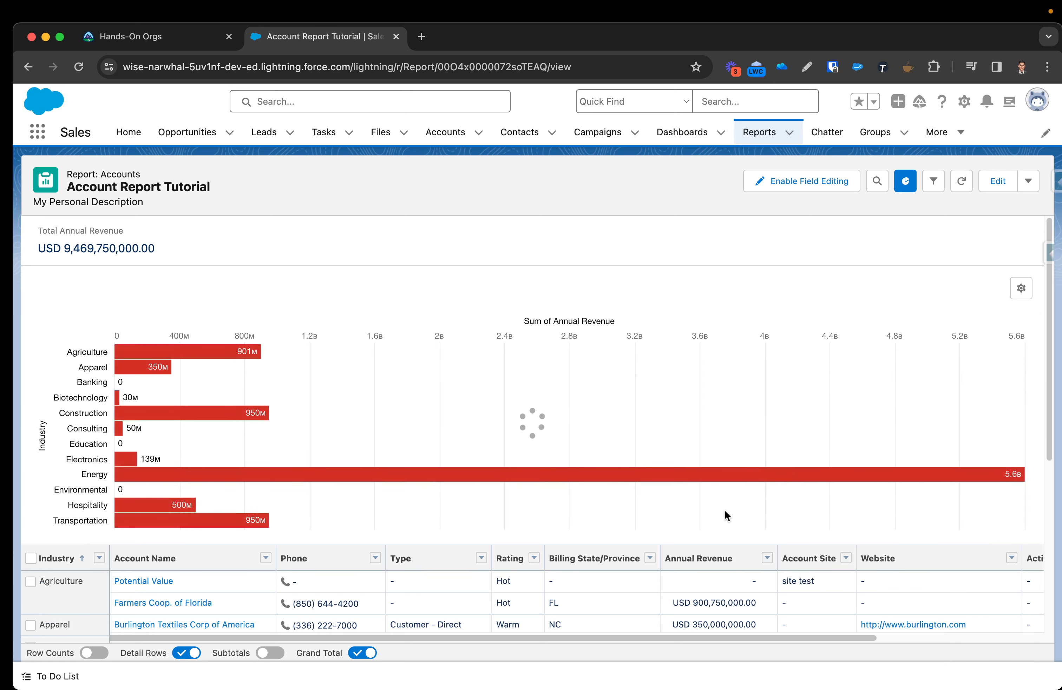
pyautogui.scroll(-2, 744, 507)
pyautogui.scroll(2, 742, 504)
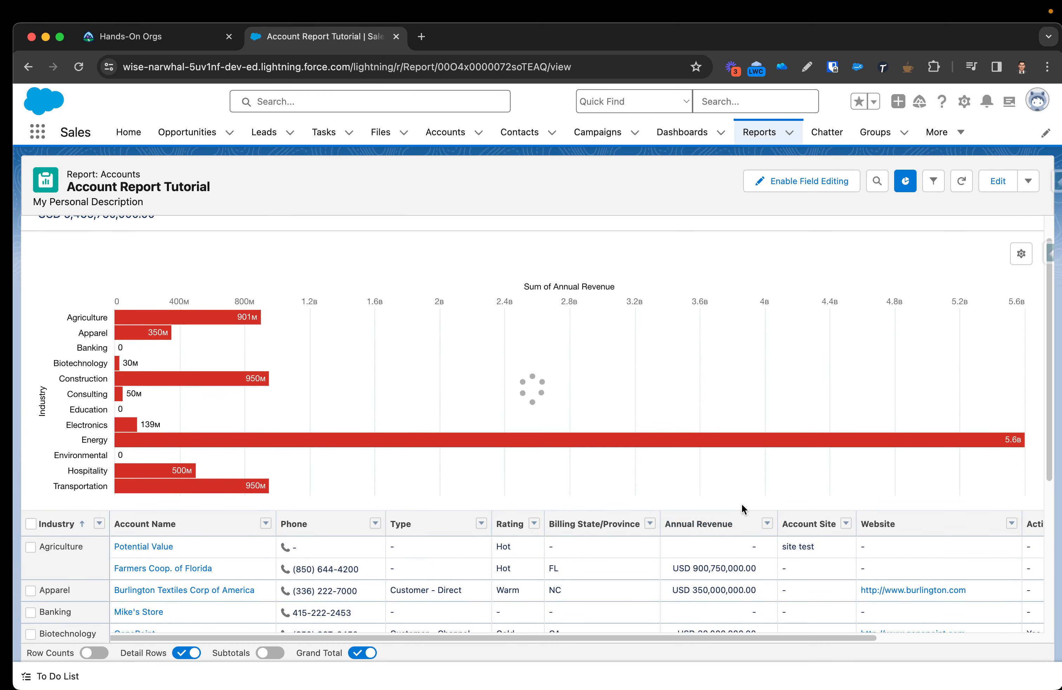